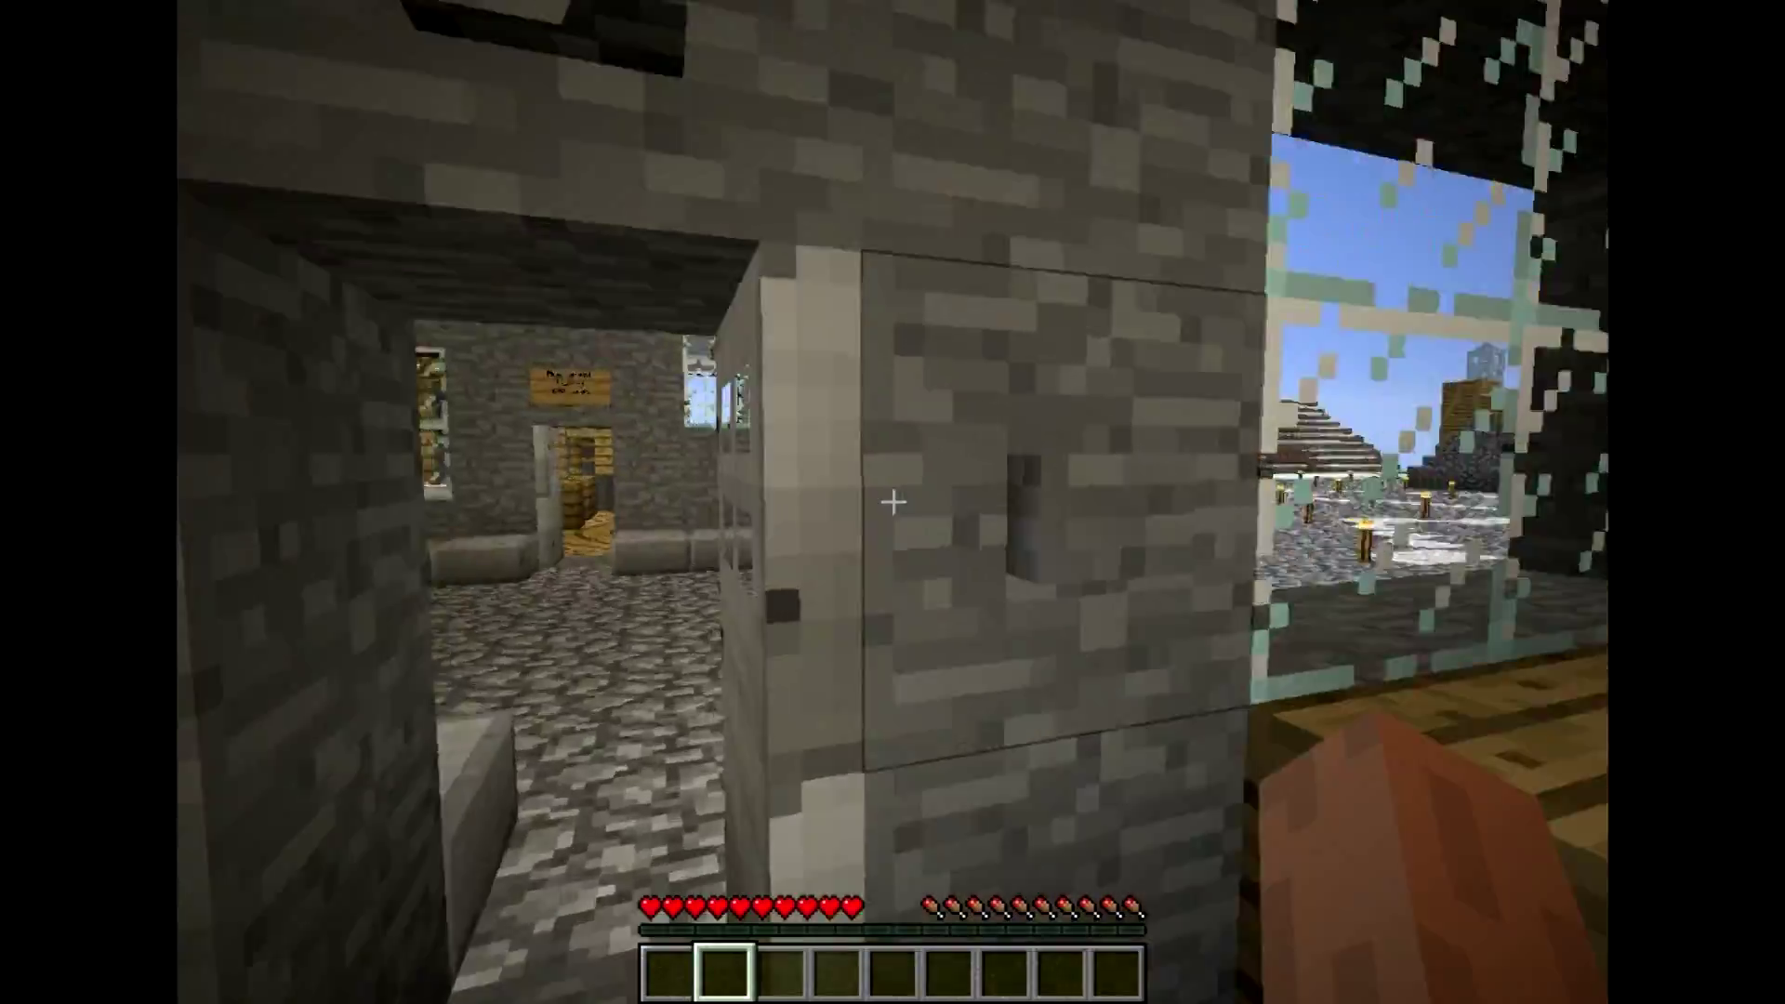
Step: Leave the stone building, fetch a map from the dispenser down the street, and inspect it in hand
{"action": "right_click", "coordinate": [893, 502]}
{"action": "key", "text": "w"}
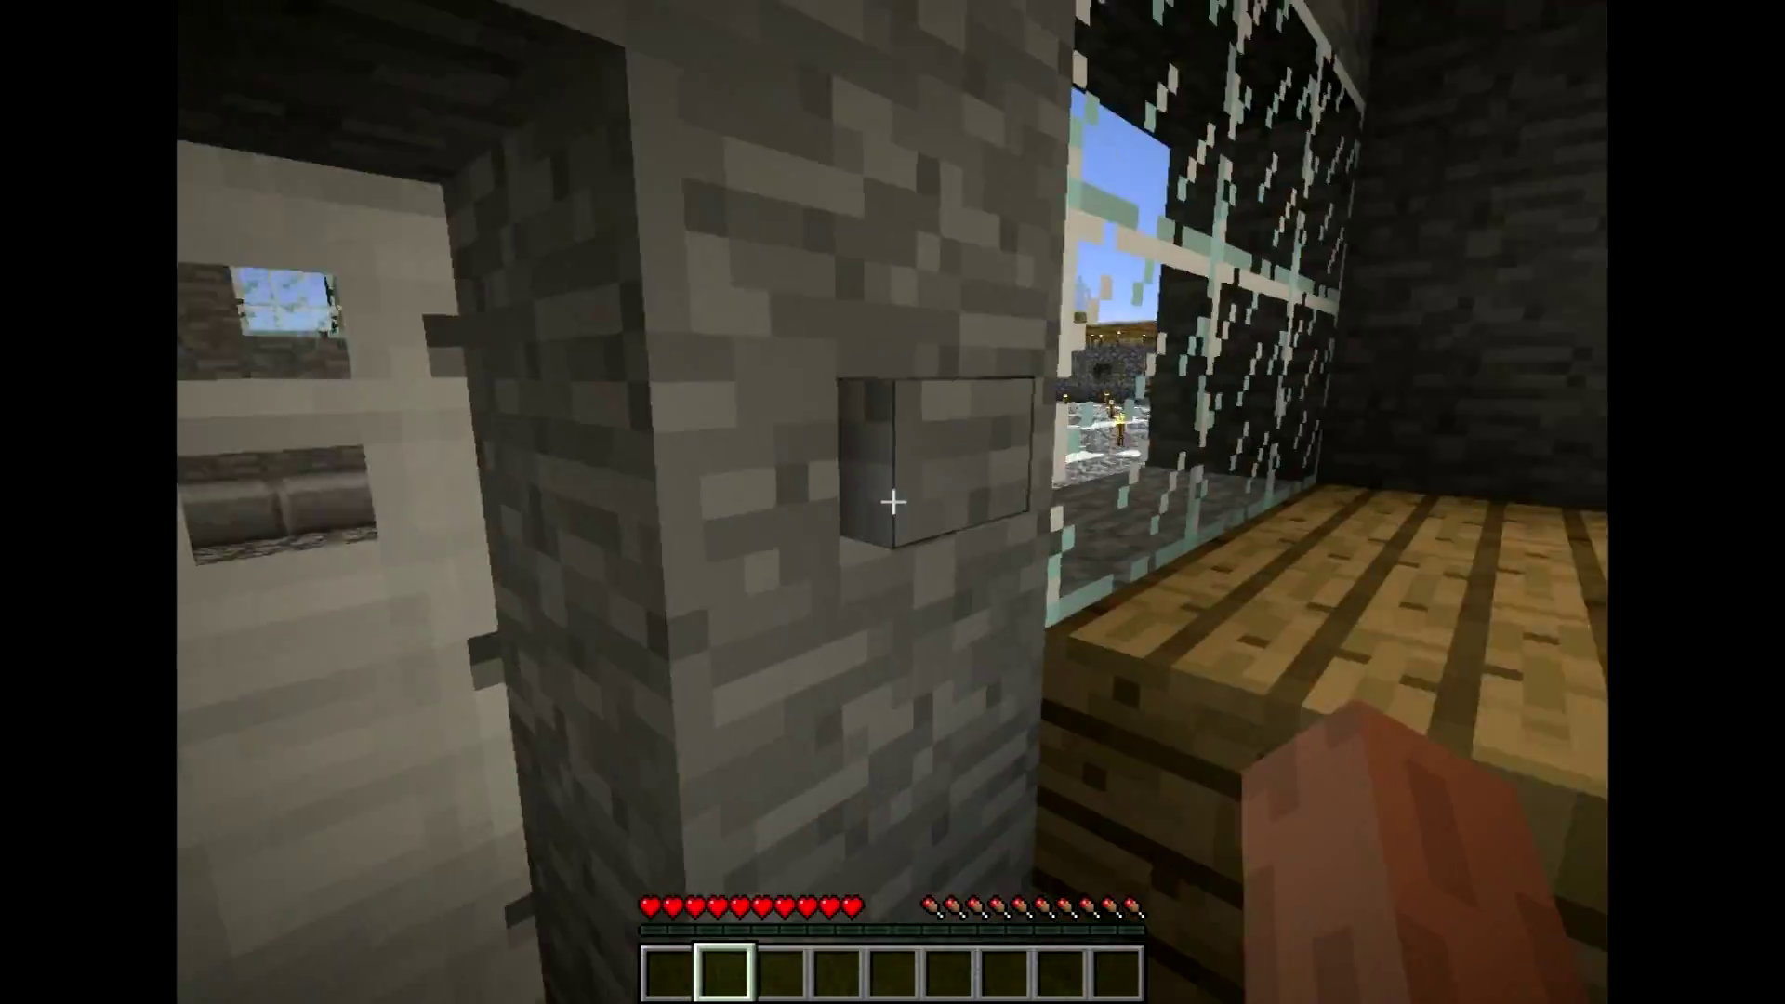
{"action": "key", "text": "w"}
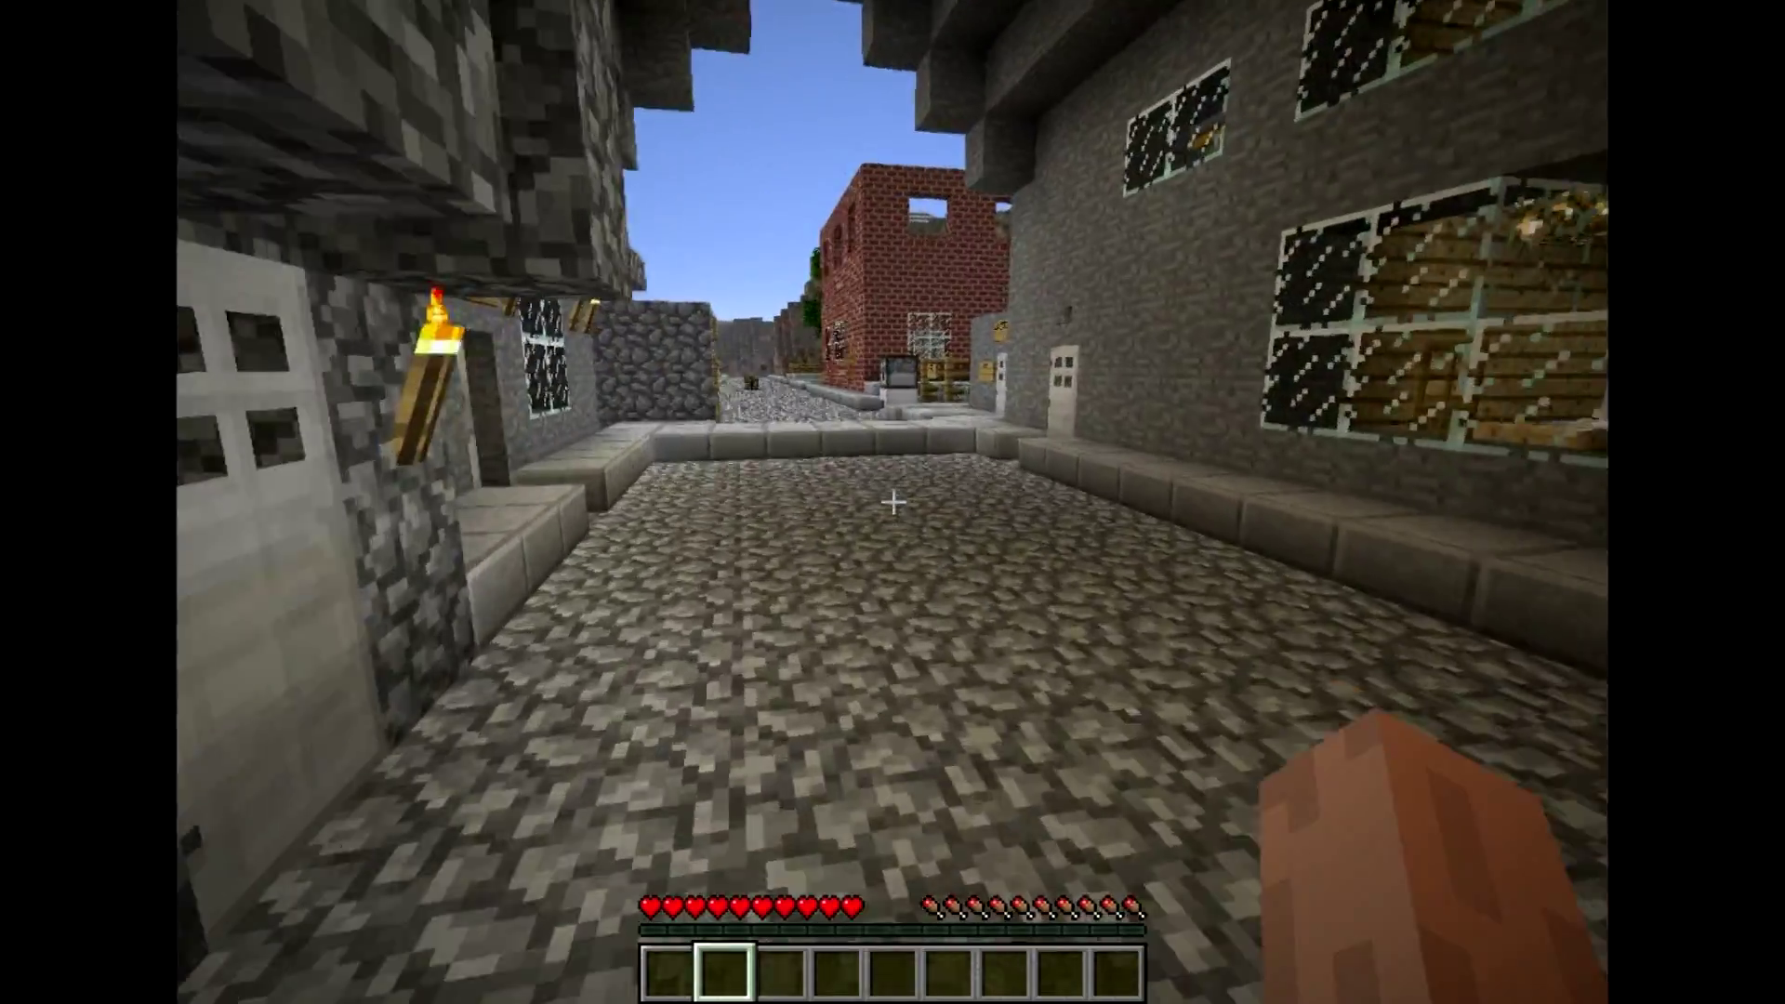
{"action": "key", "text": "w"}
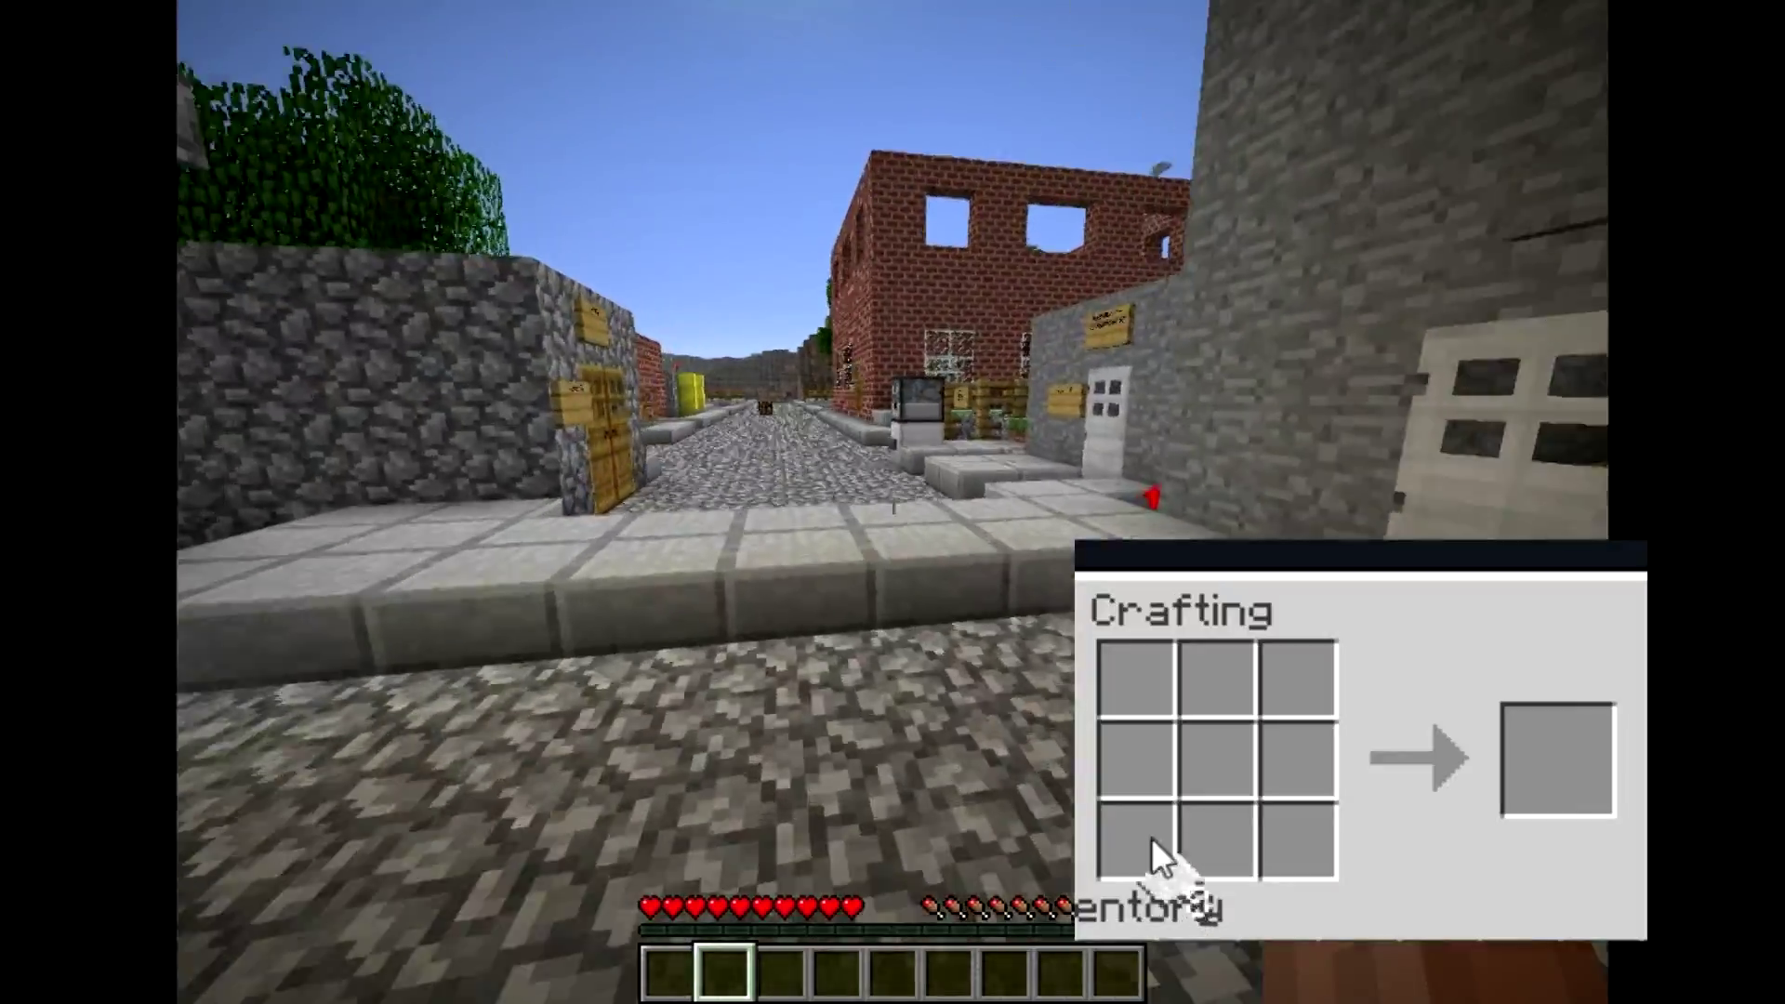
{"action": "key", "text": "w"}
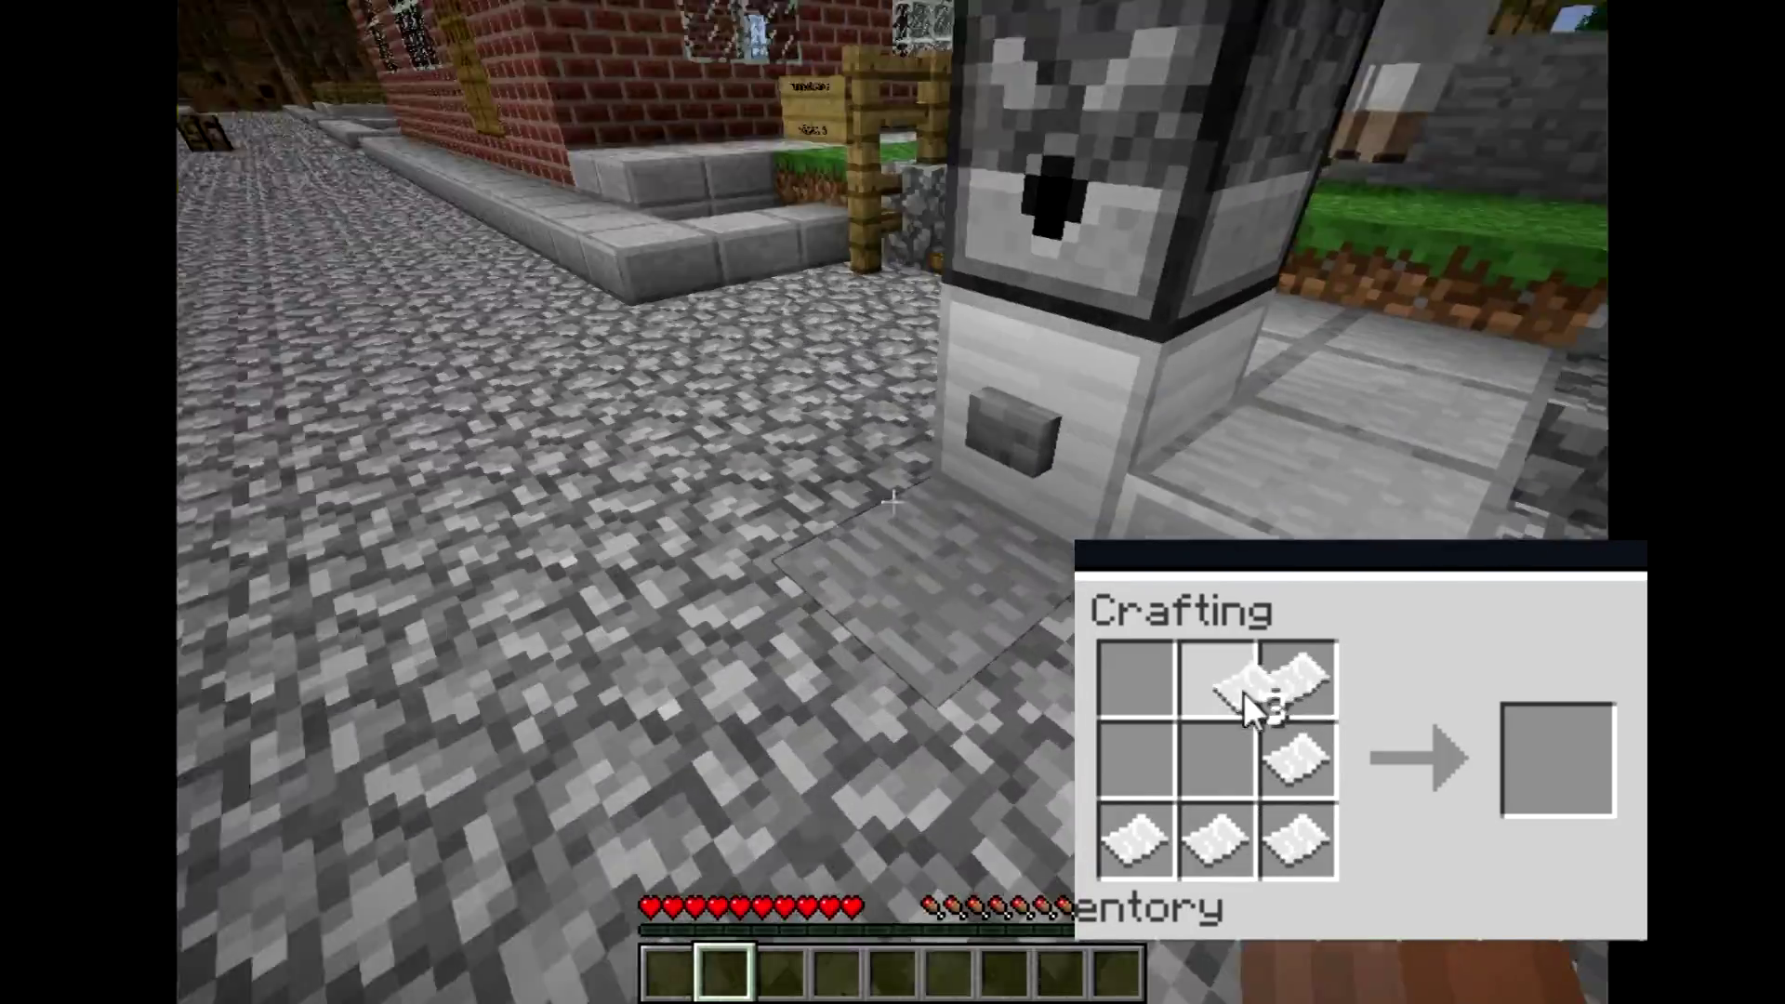
{"action": "right_click", "coordinate": [893, 502]}
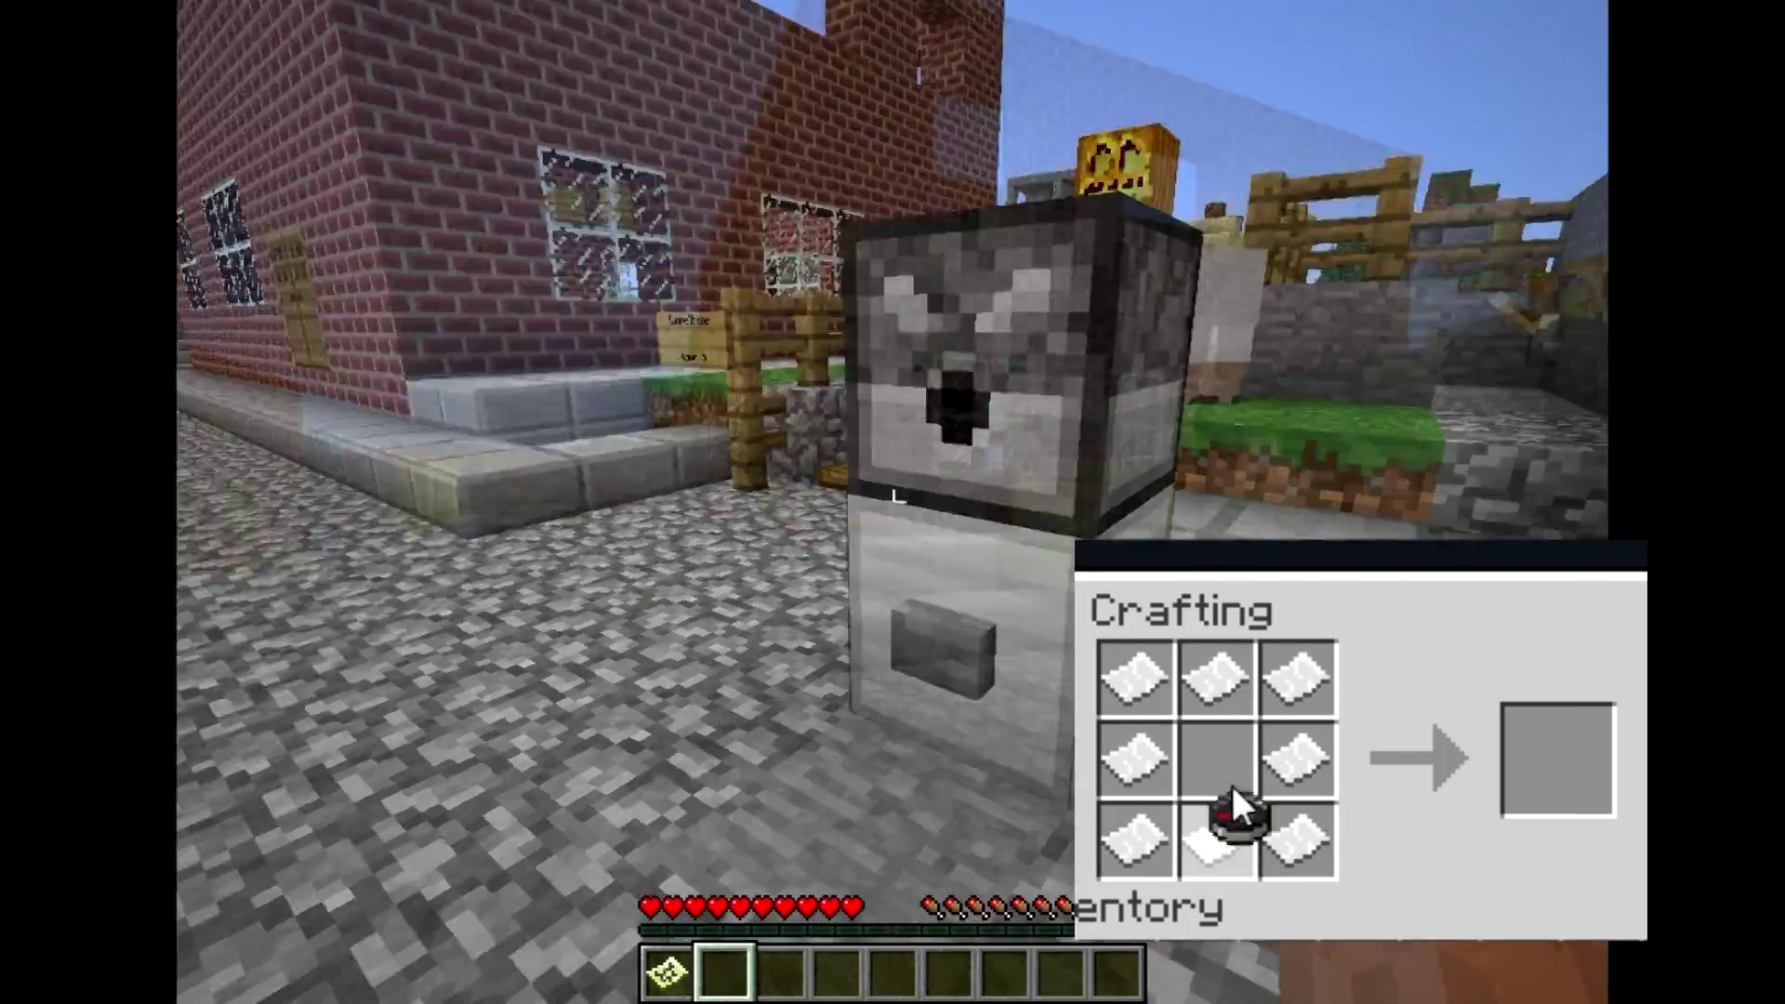
{"action": "scroll", "coordinate": [893, 502], "scroll_direction": "up", "scroll_amount": 1}
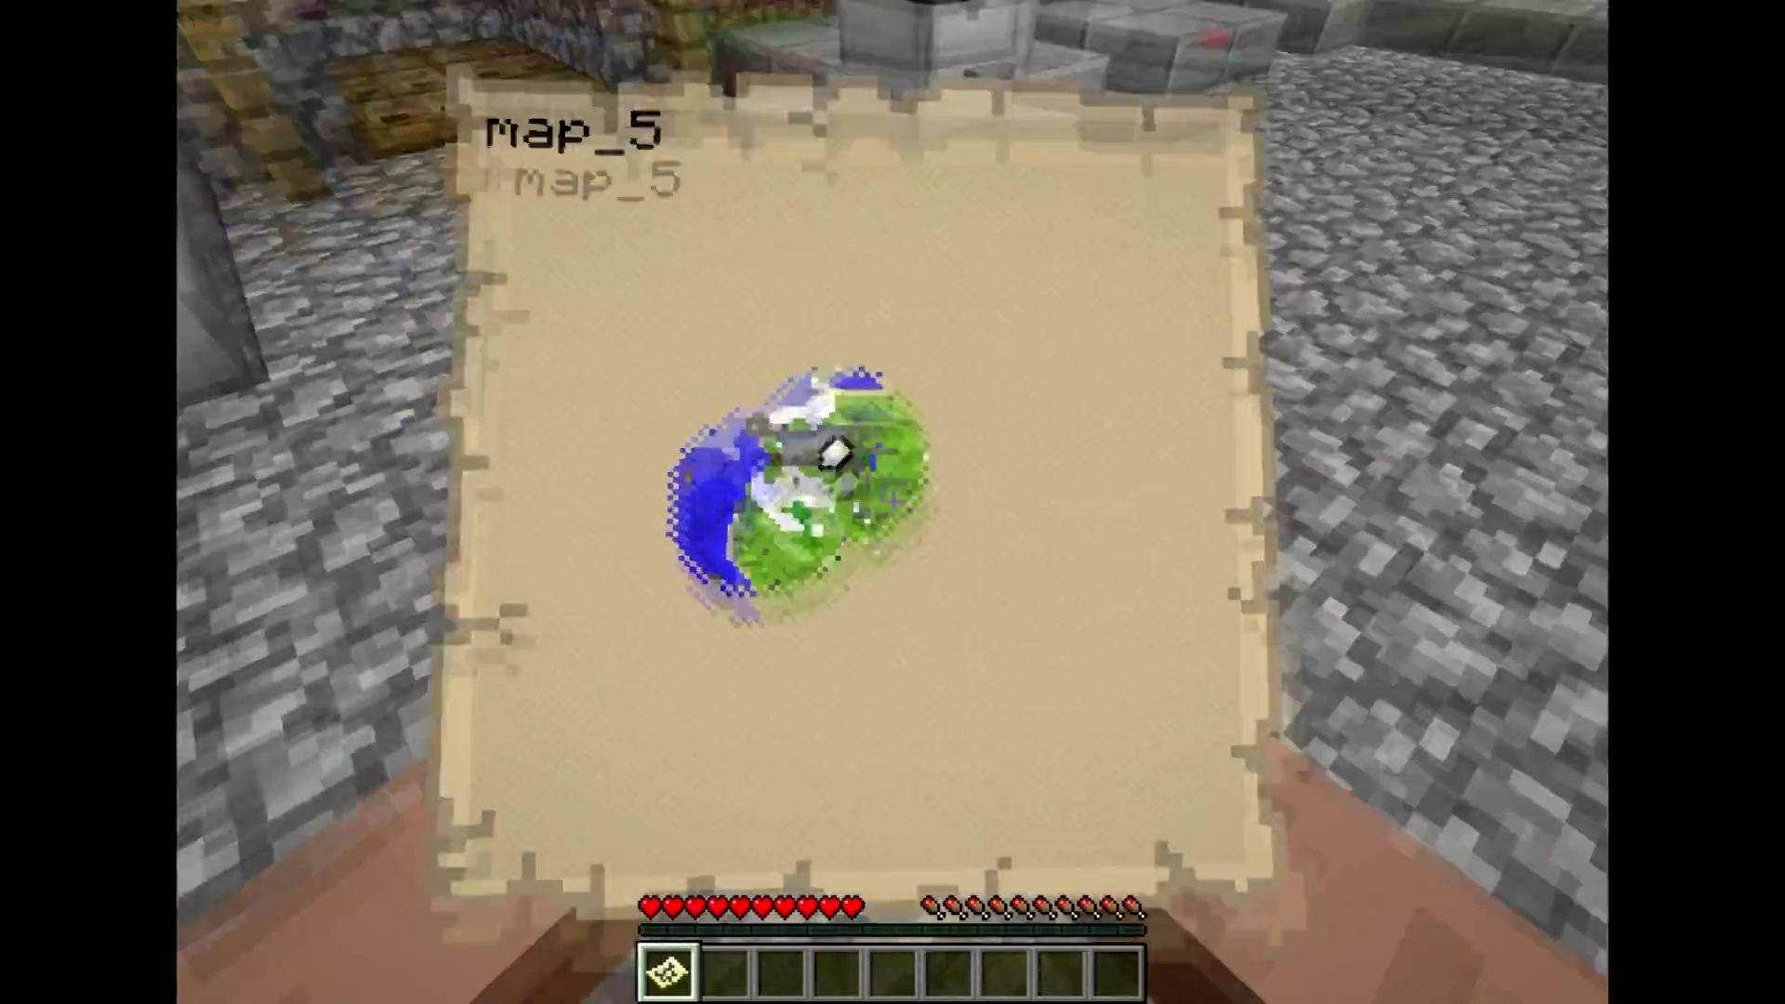
{"action": "key", "text": "2"}
Step: Walk along the paved path beside the brick building and down to the sunken cobblestone stairs
{"action": "key", "text": "w"}
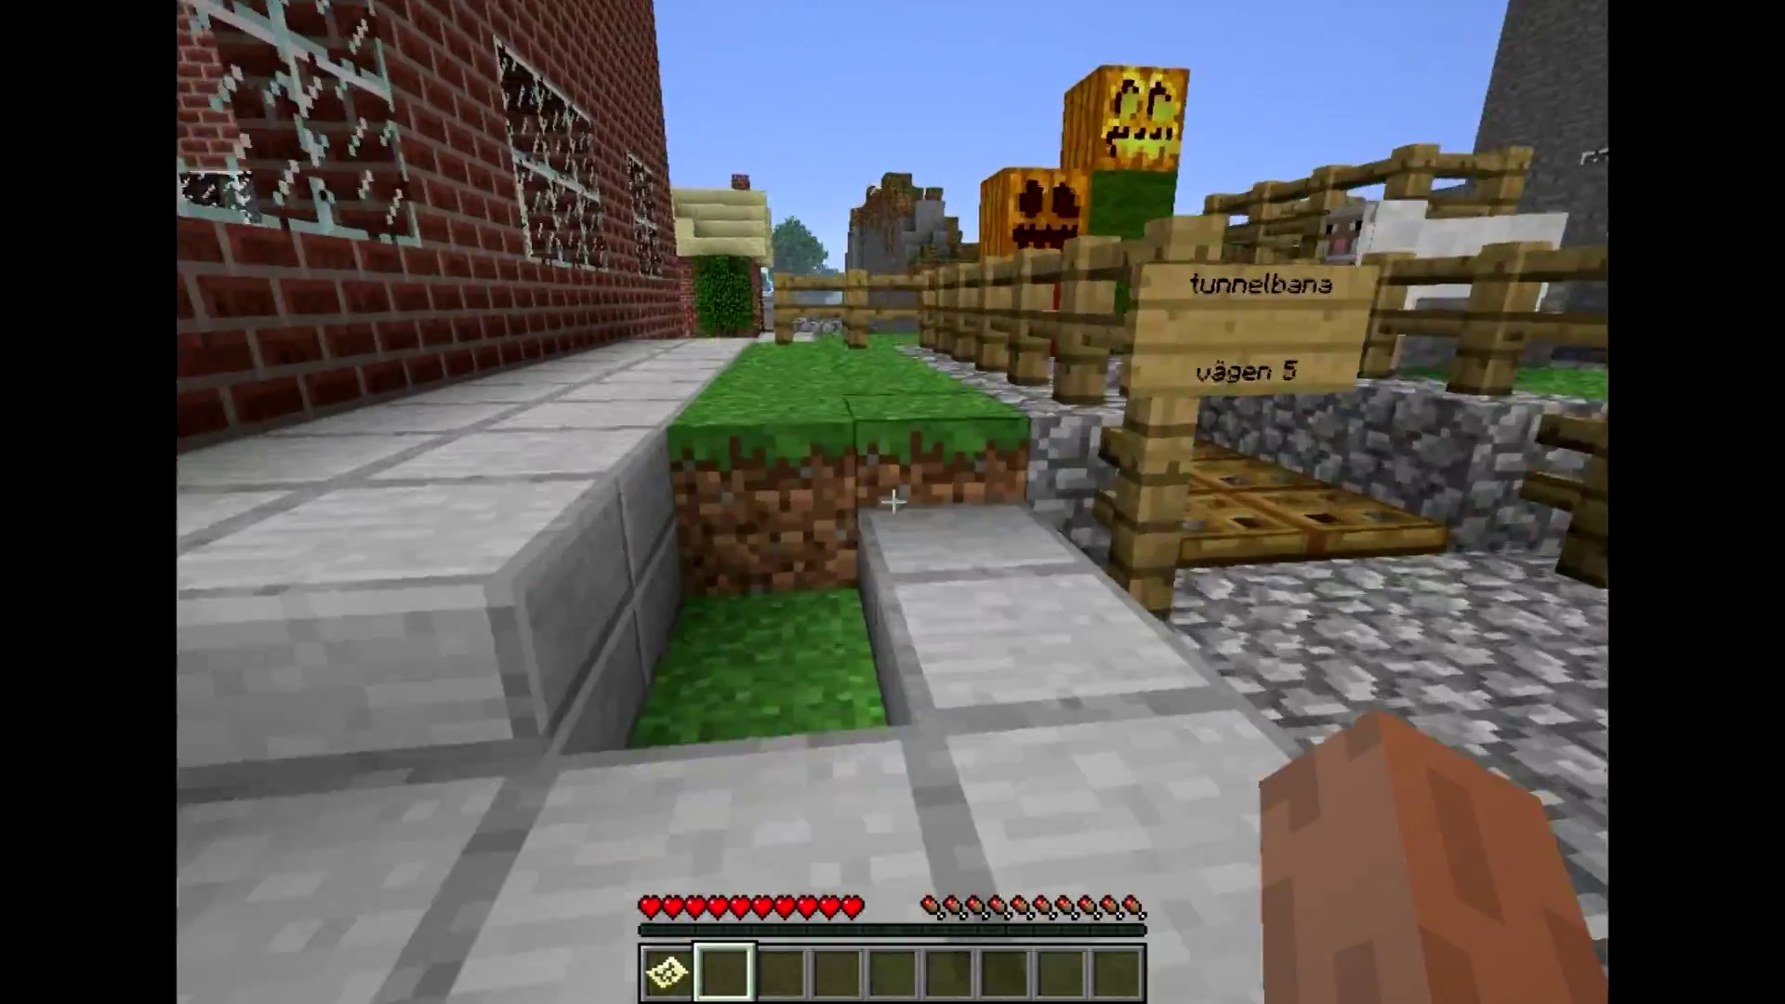
{"action": "key", "text": "w"}
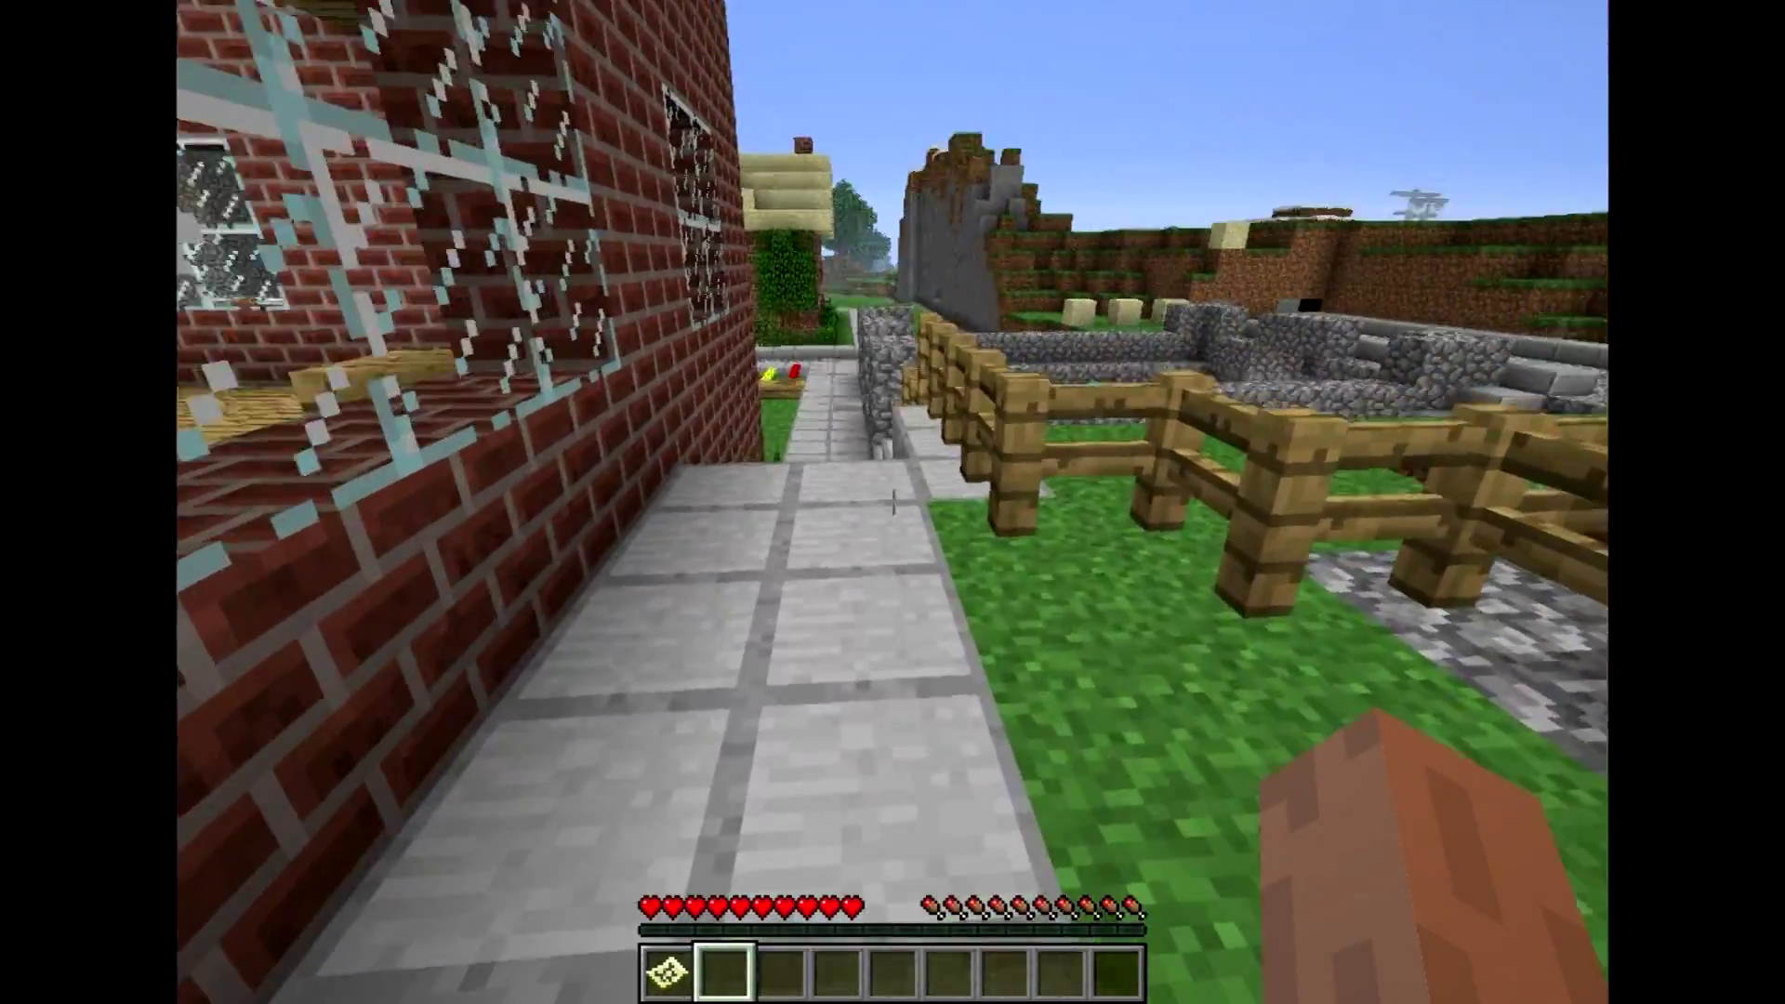
{"action": "key", "text": "w"}
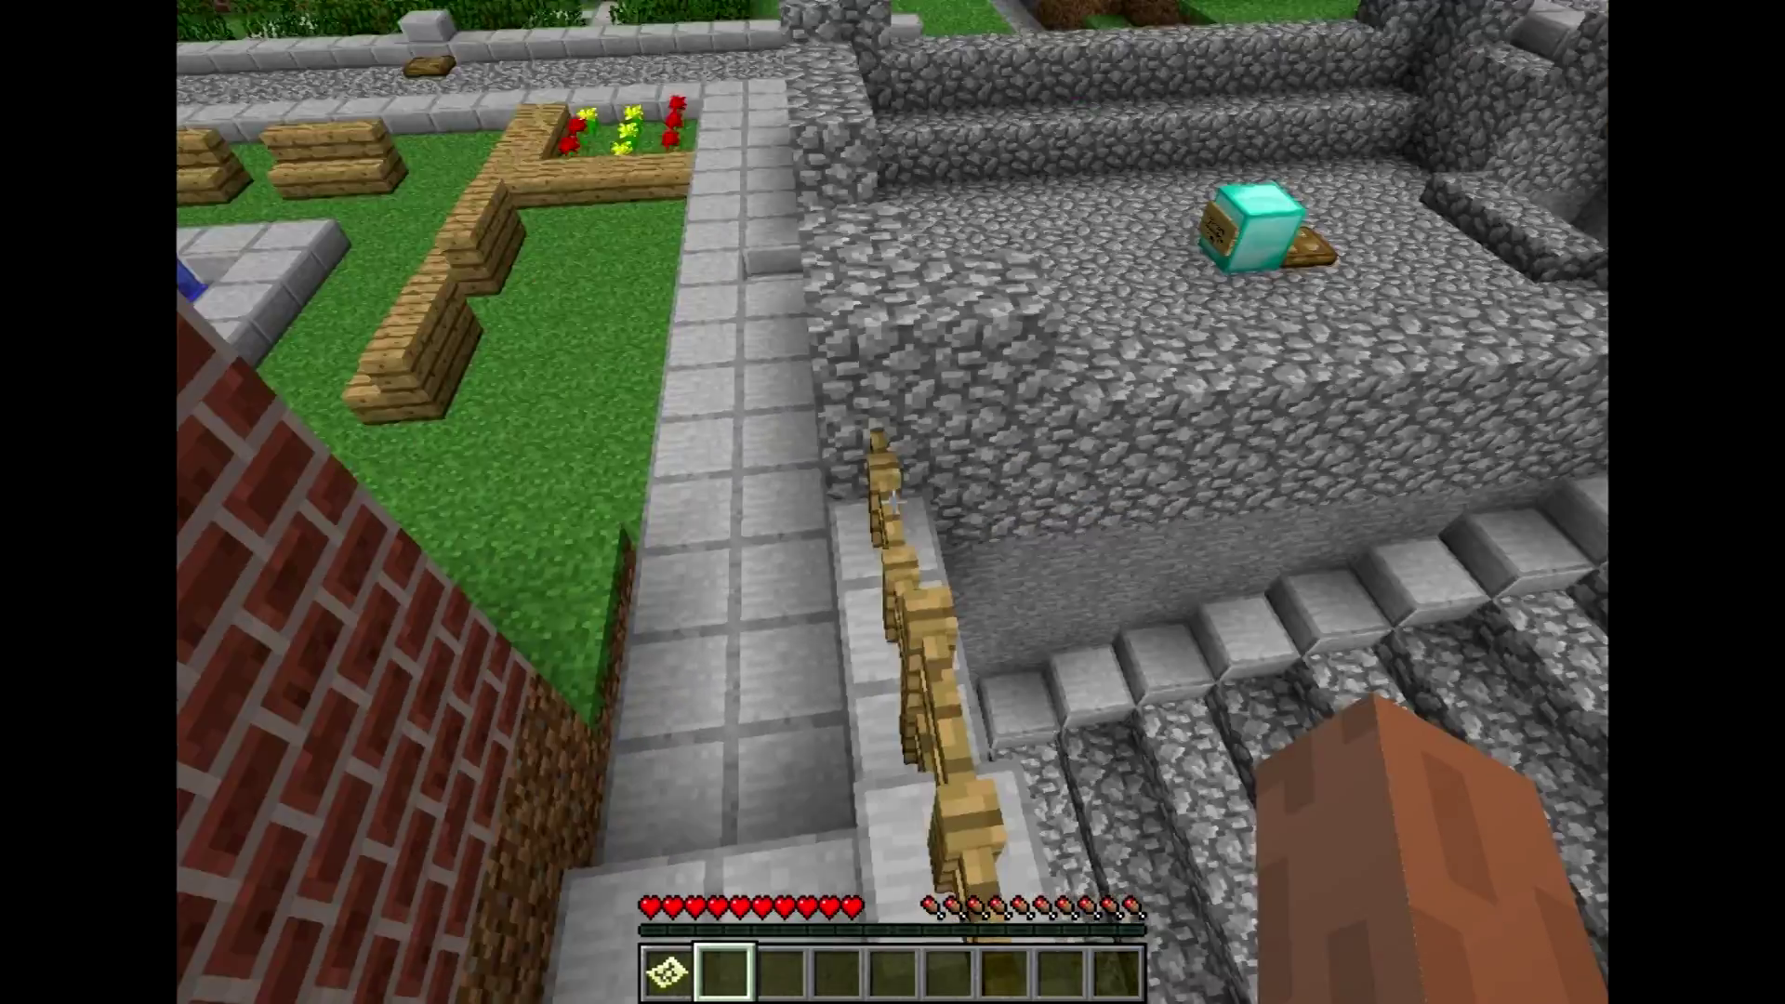
{"action": "key", "text": "w"}
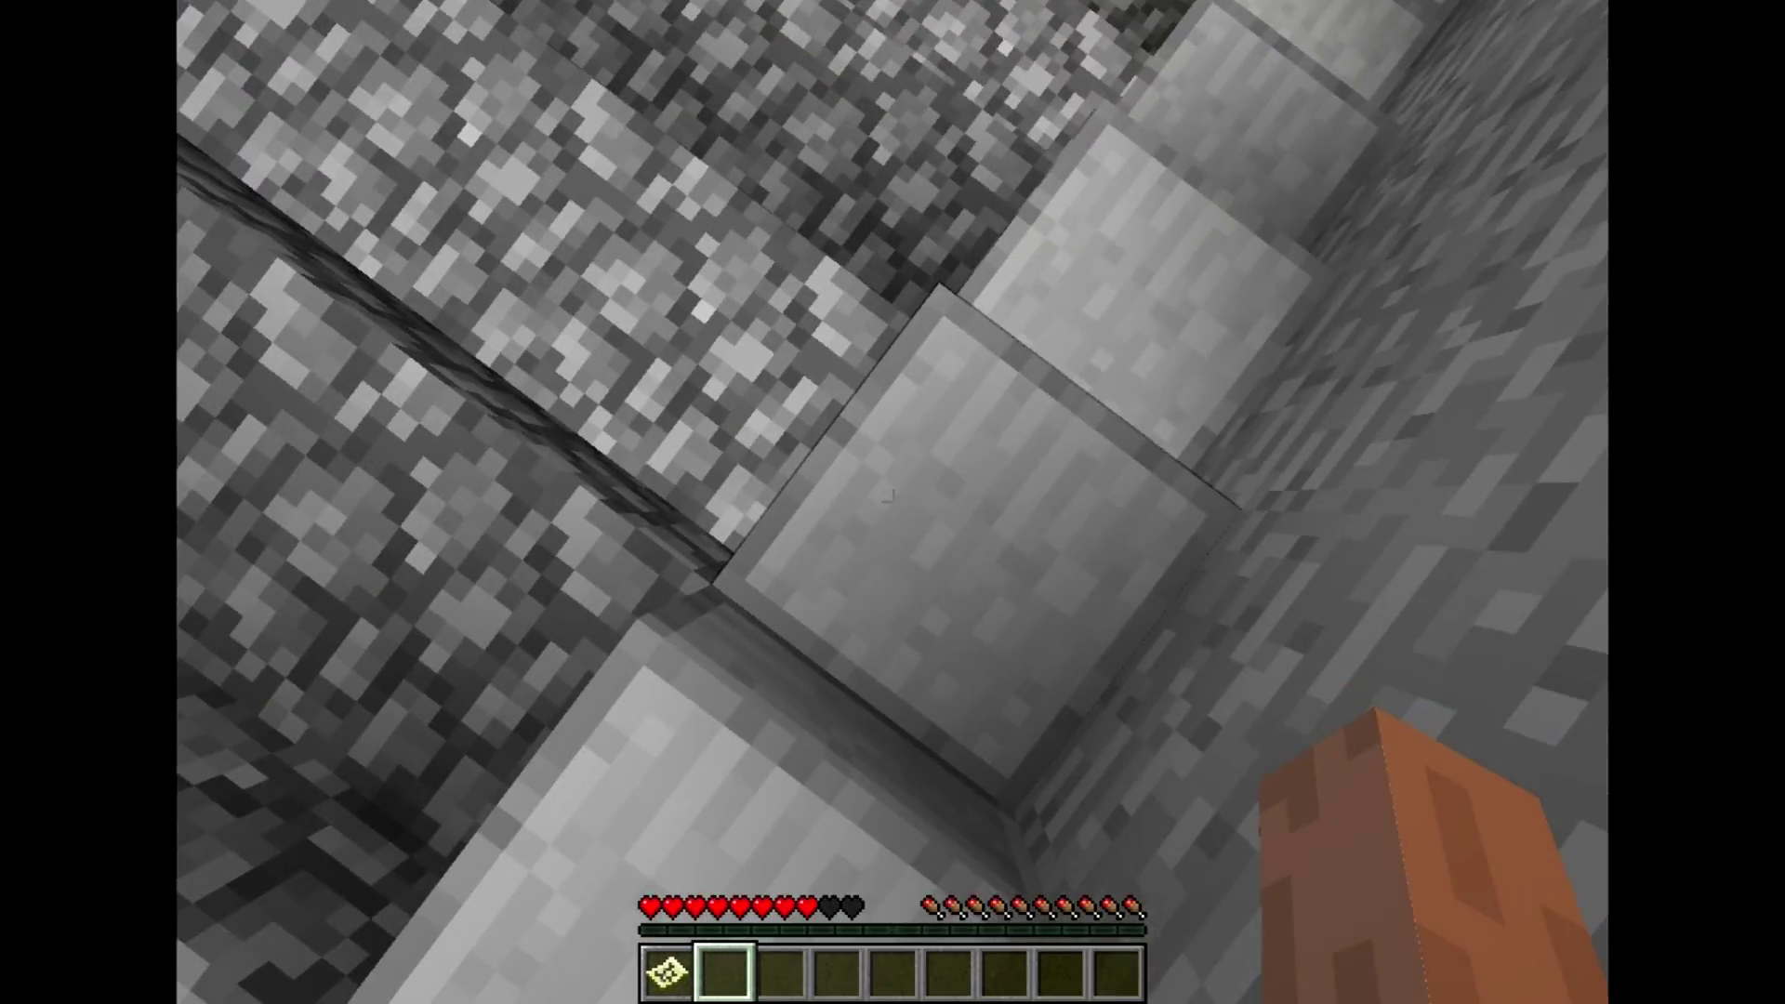
{"action": "key", "text": "w"}
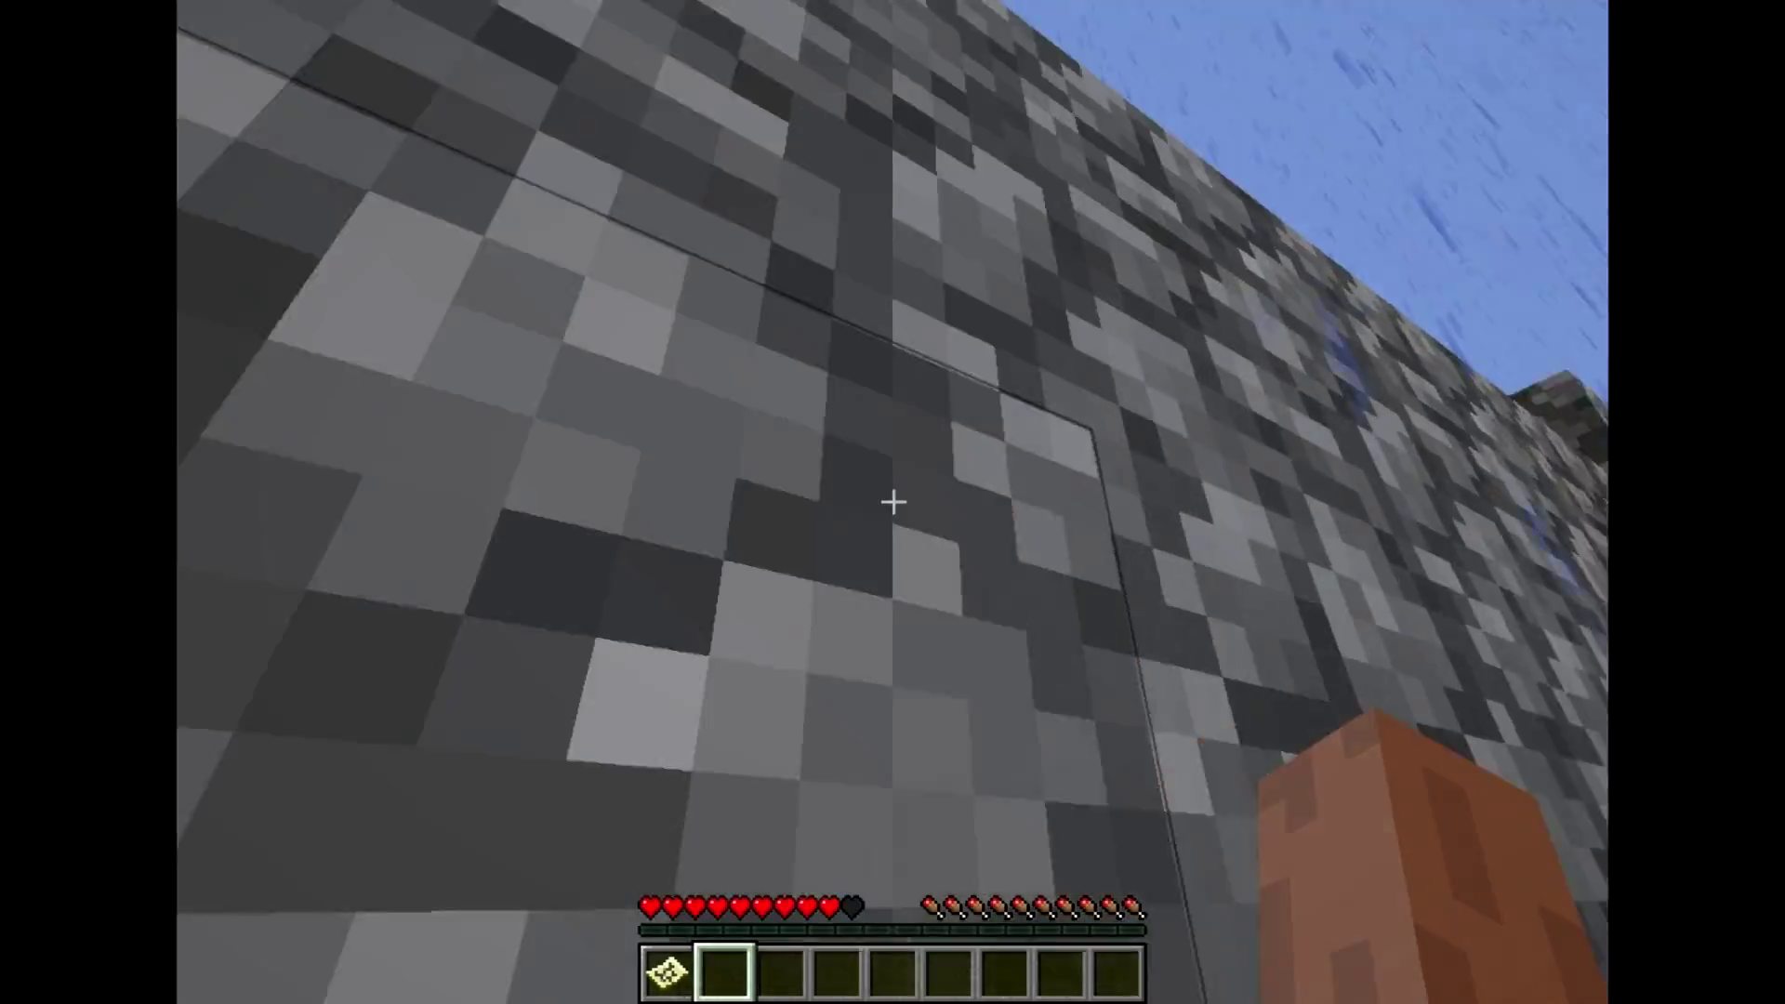
Step: Hold the map again, then save the world and quit to the title screen
{"action": "key", "text": "1"}
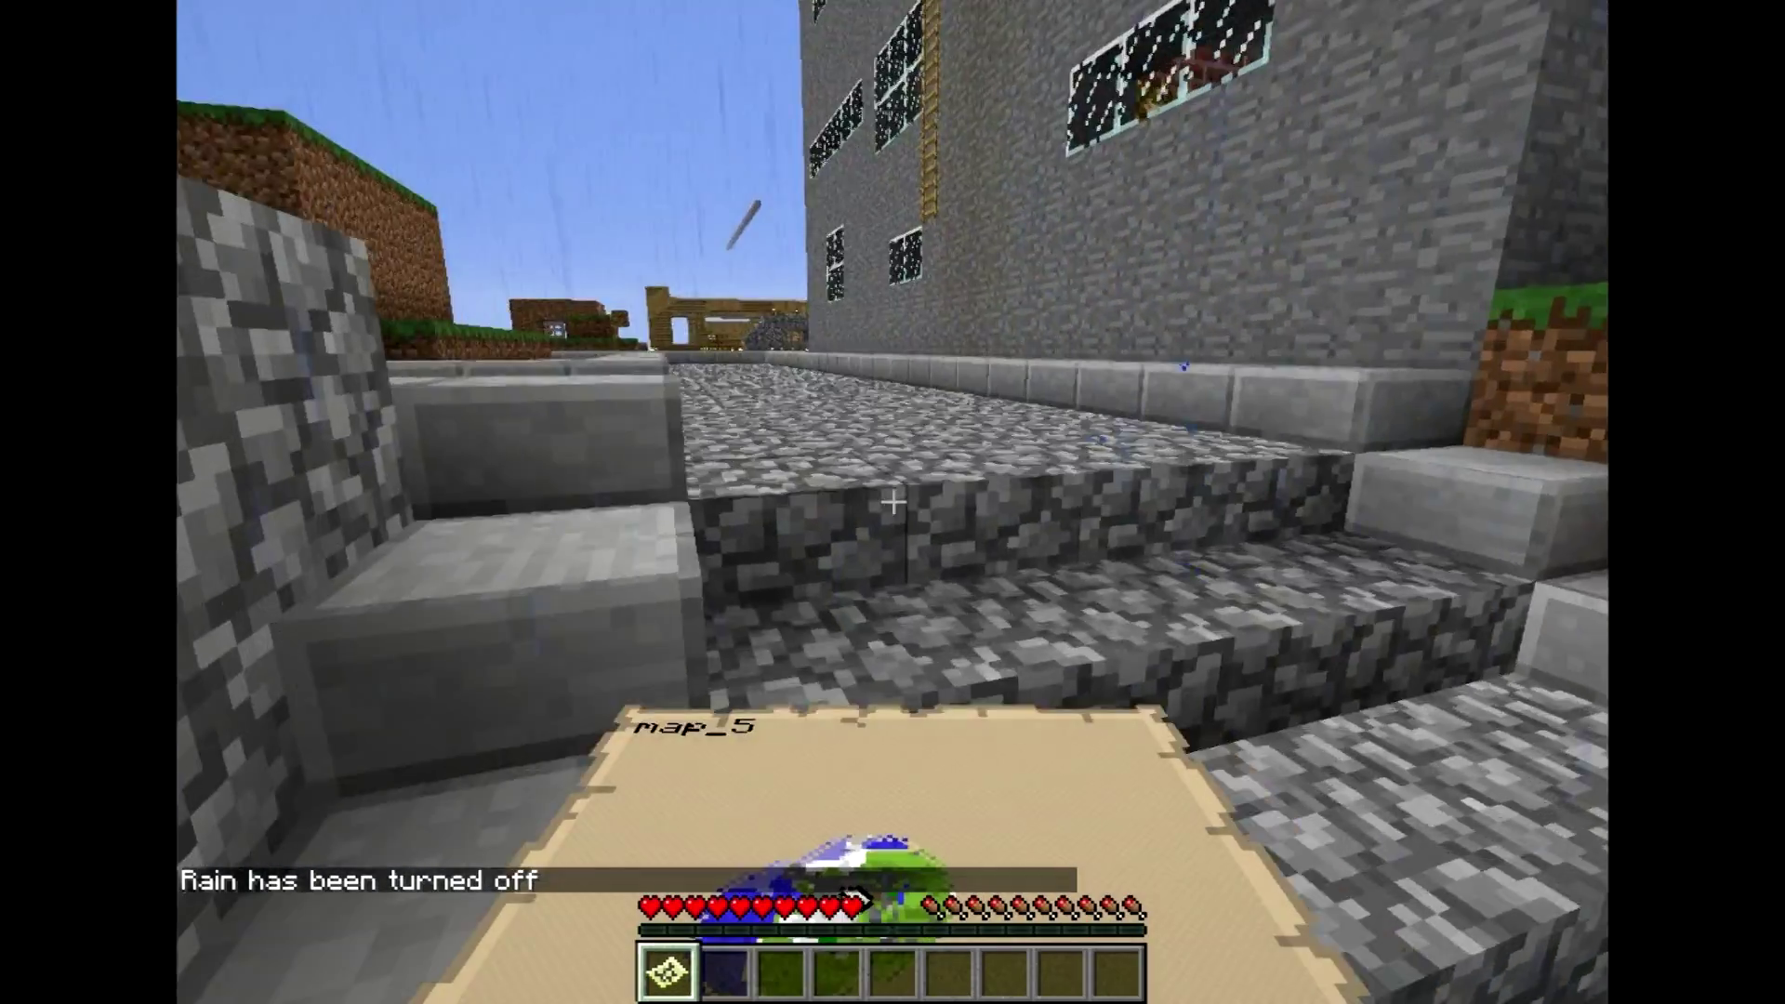
{"action": "key", "text": "Escape"}
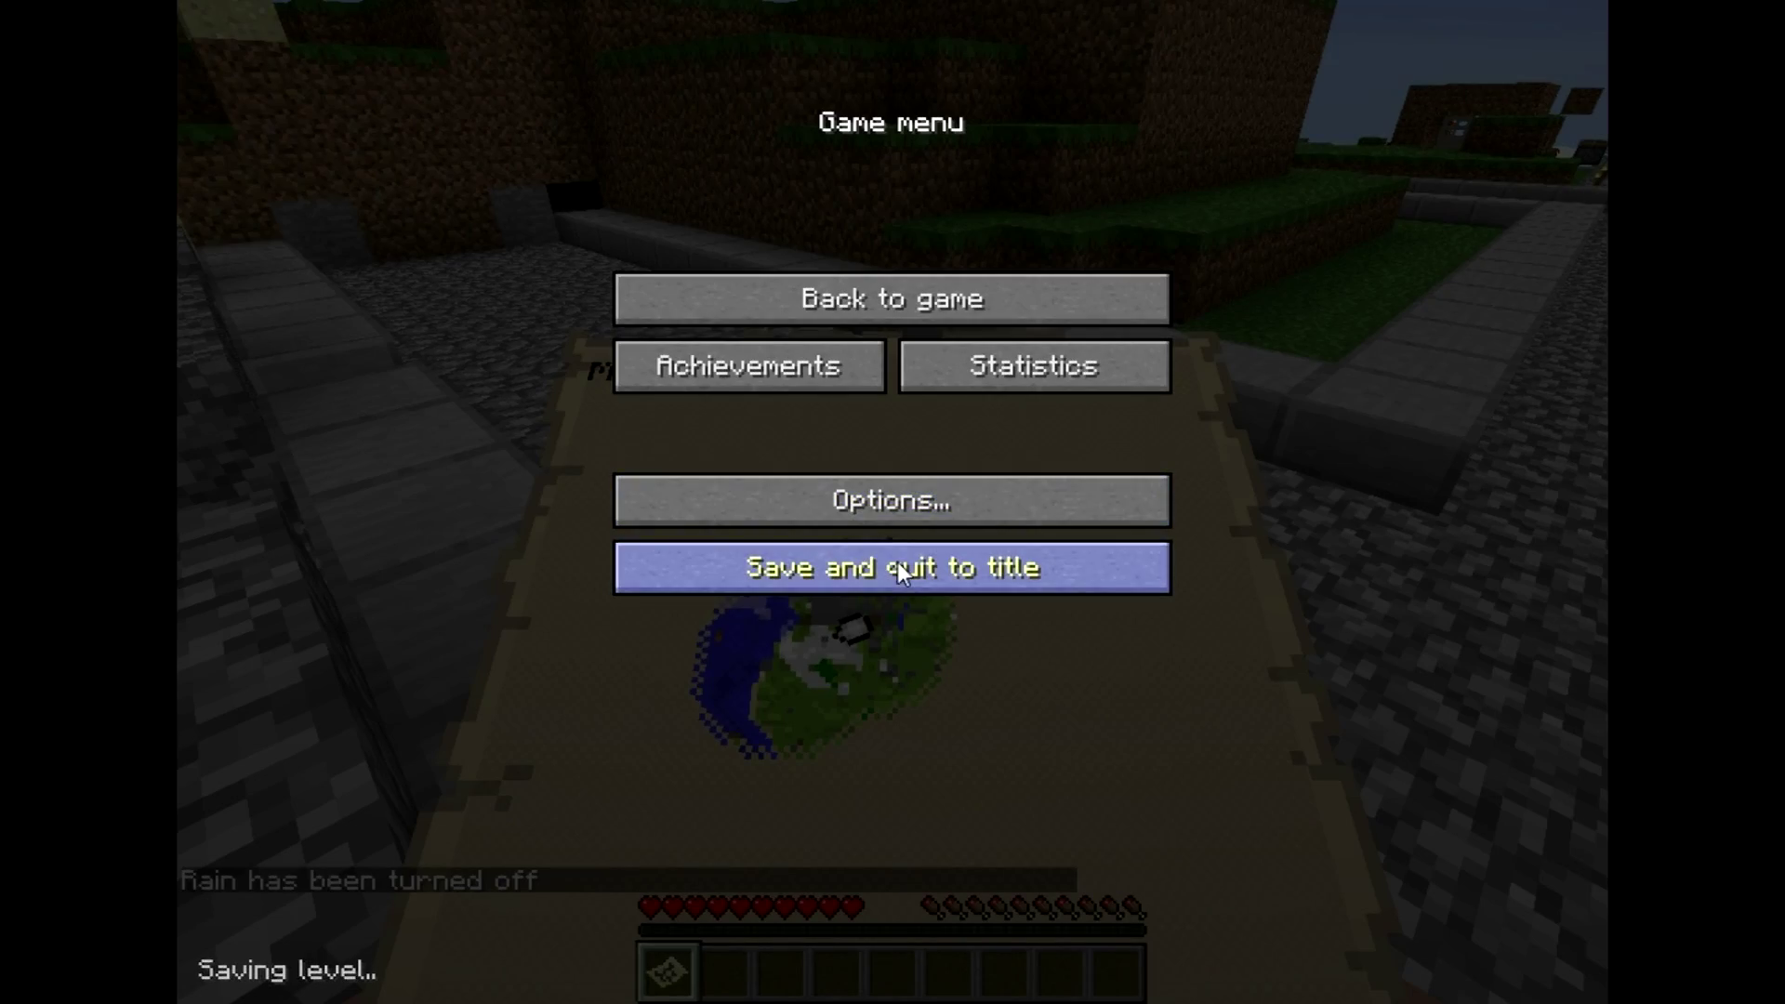
{"action": "left_click", "coordinate": [901, 571]}
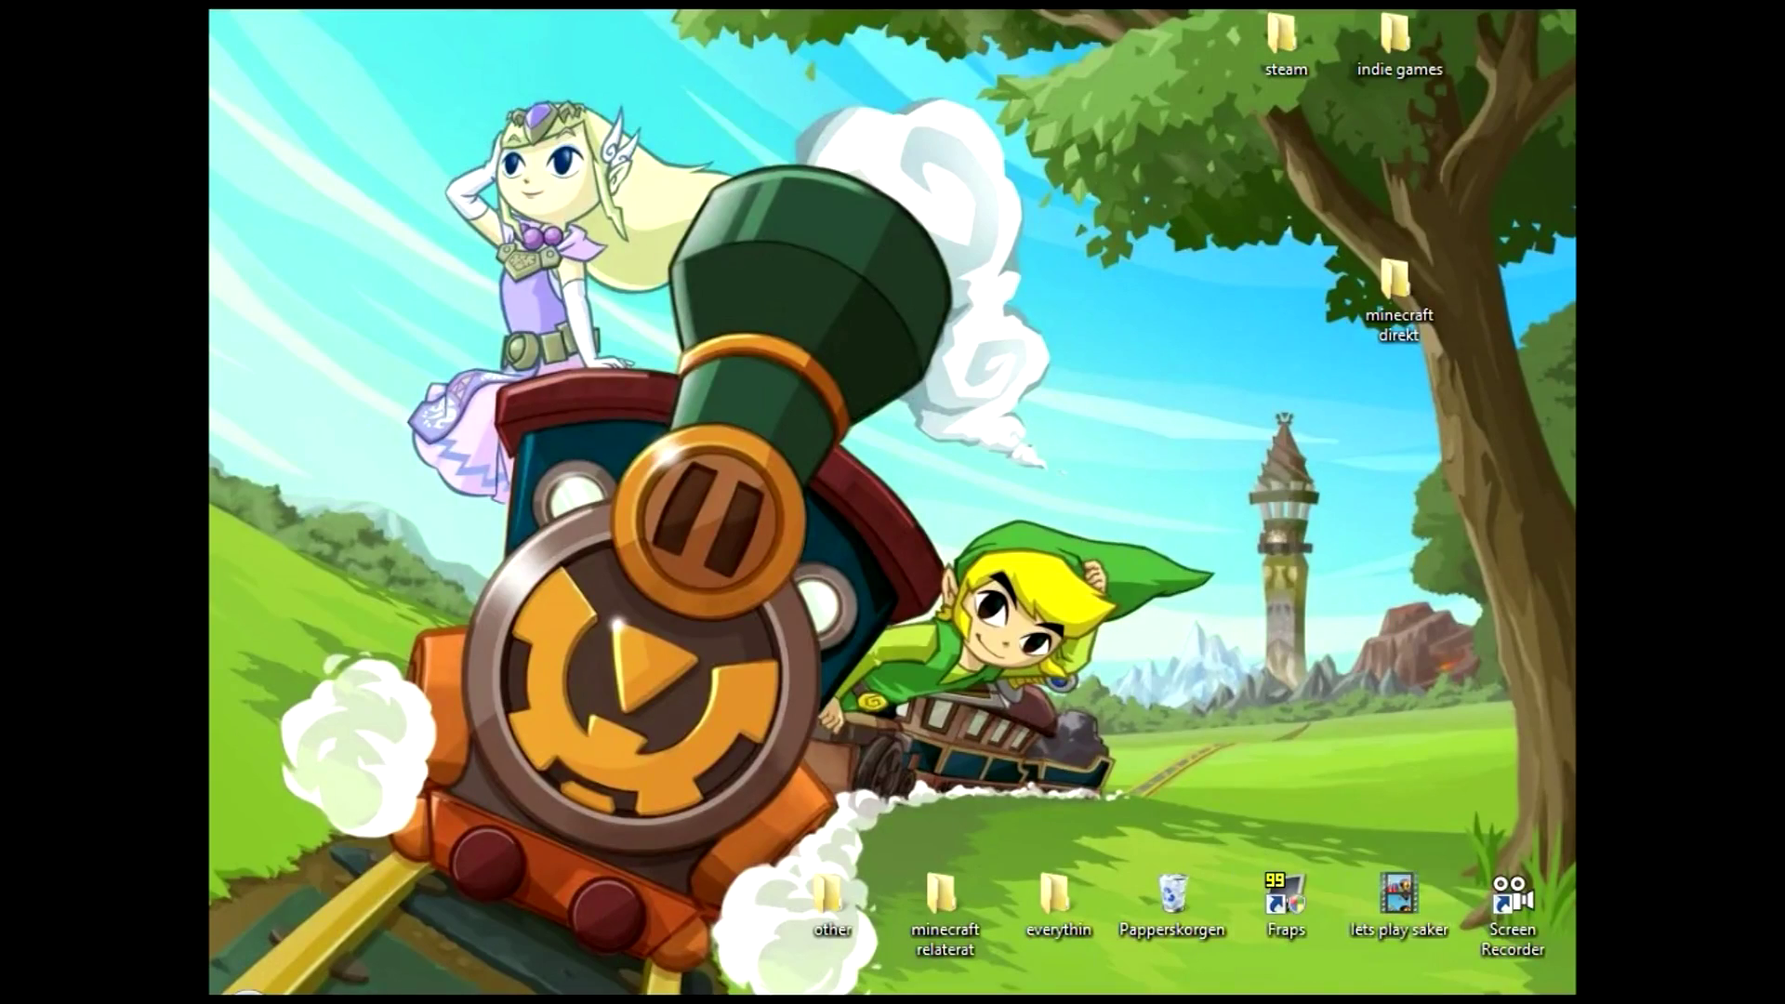
Step: Switch to Paint.NET and move the Colors window clear of the 128 x 128 canvas
{"action": "left_click", "coordinate": [934, 993]}
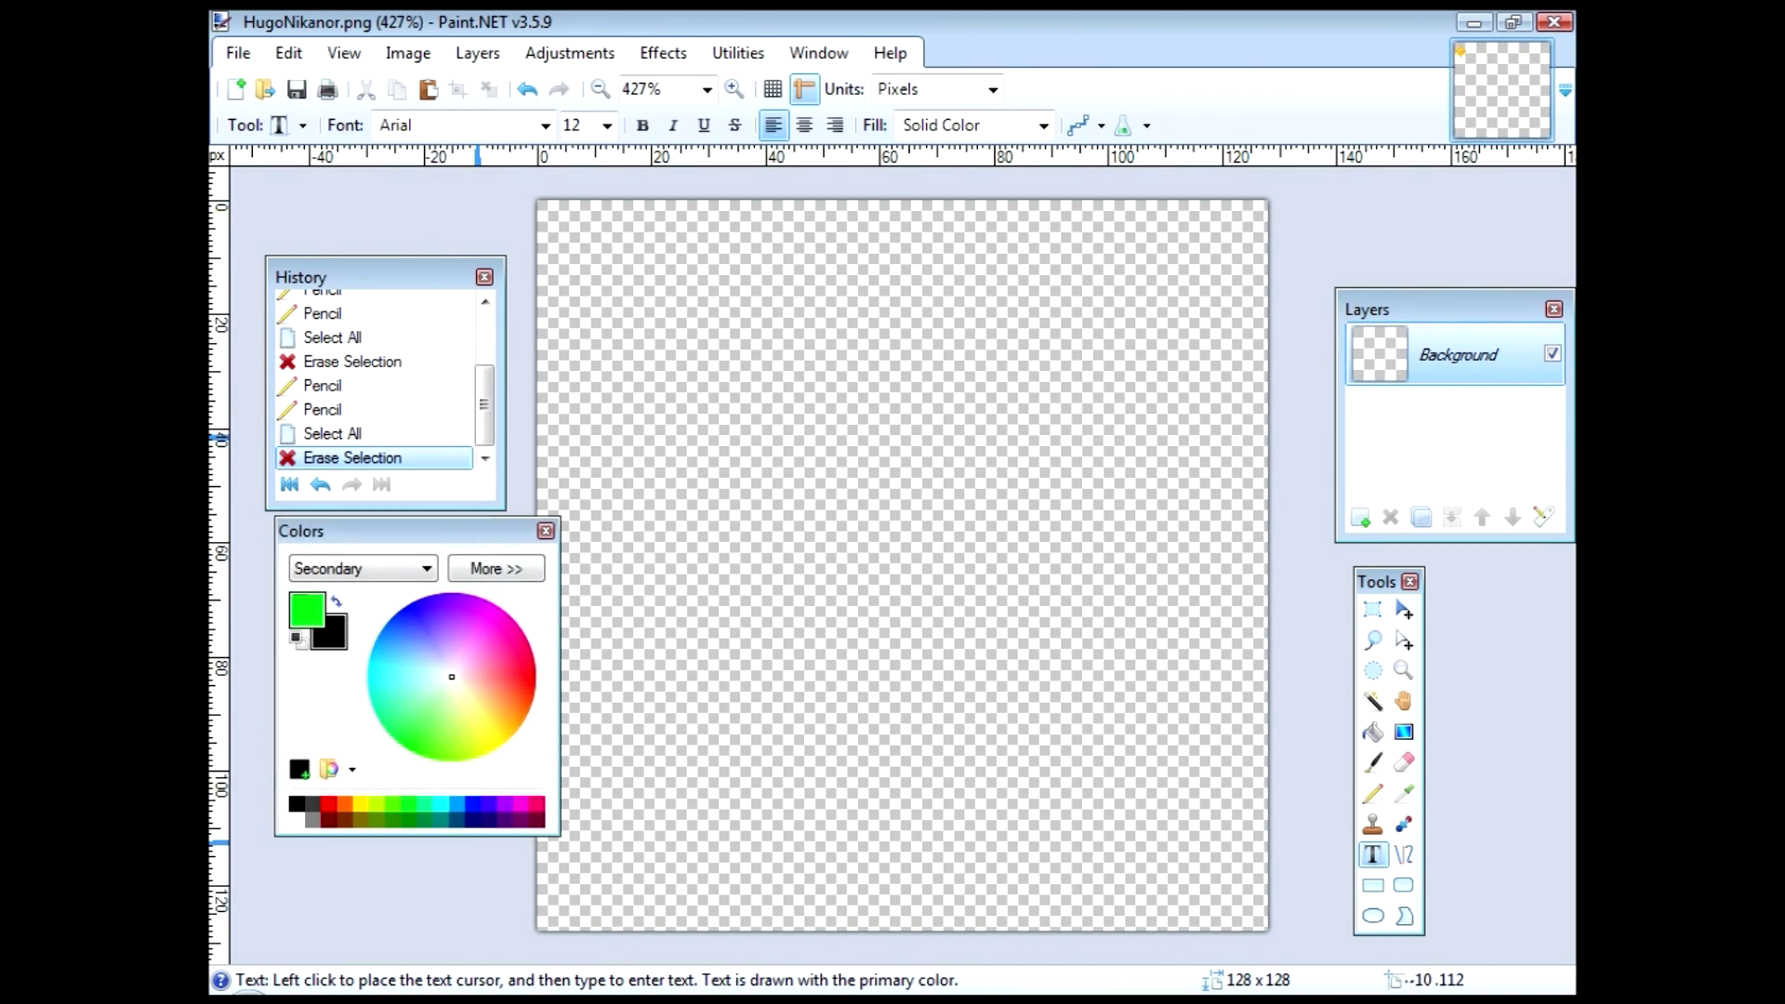
{"action": "left_click_drag", "start_coordinate": [409, 530], "coordinate": [356, 531]}
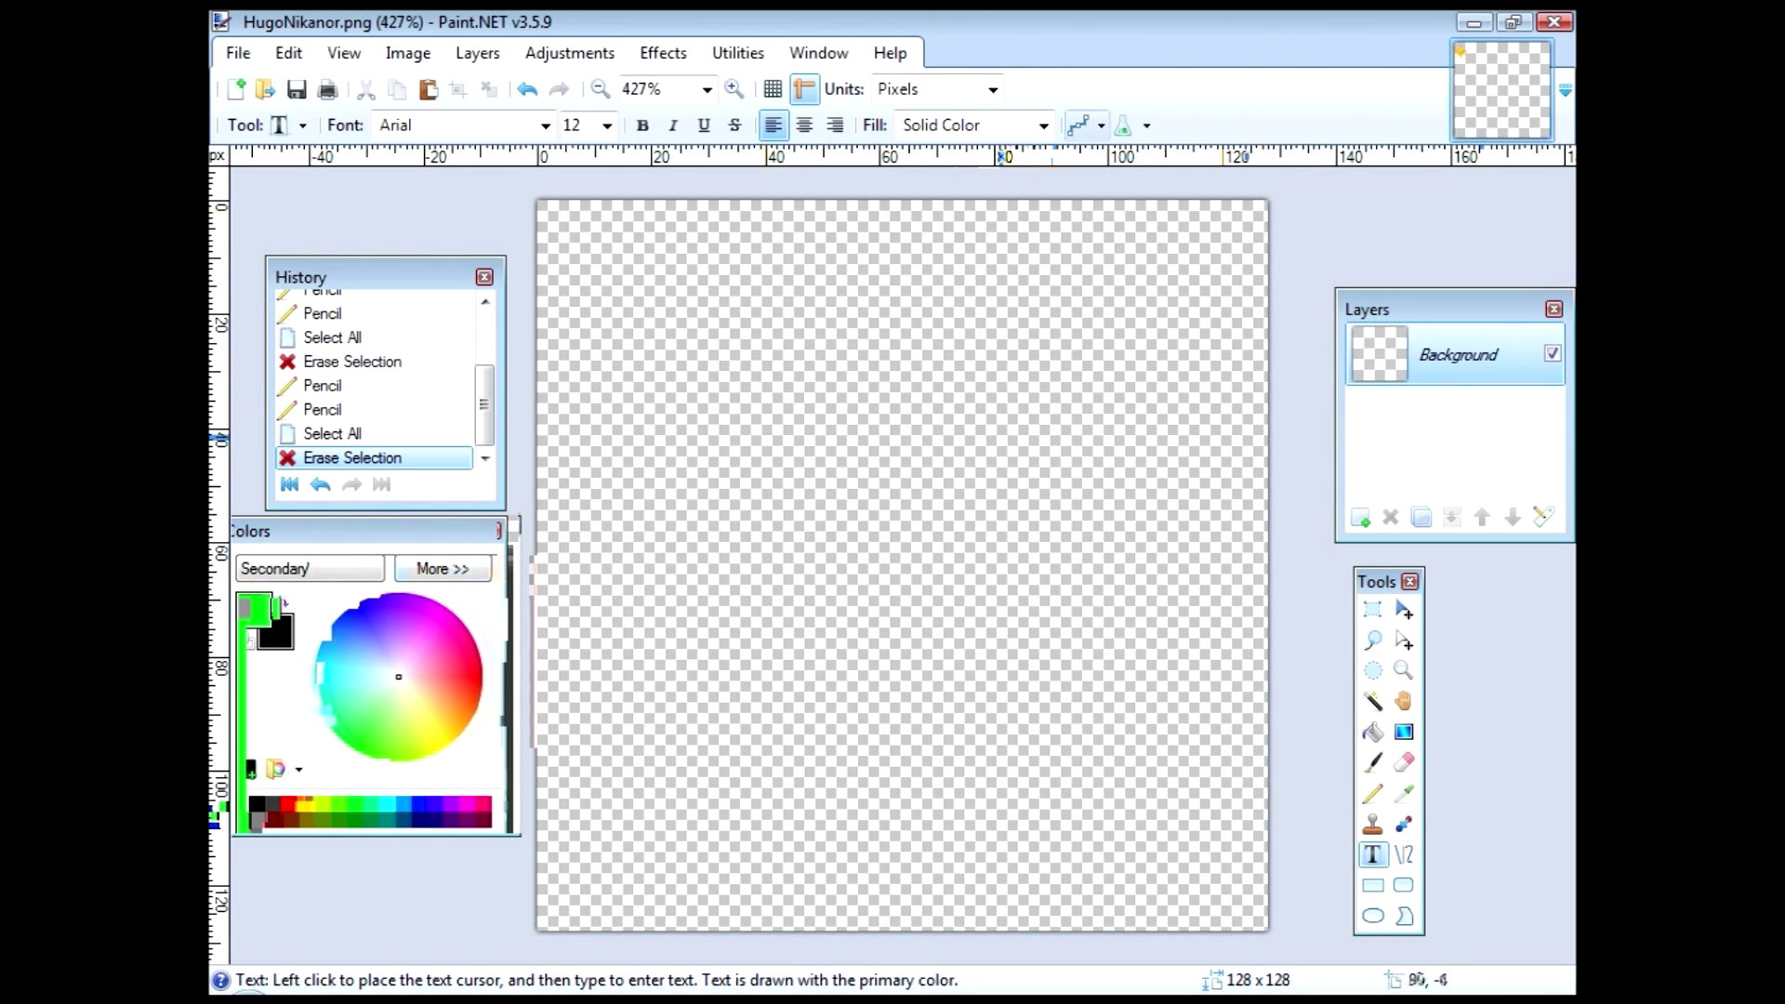
Step: Enable antialiasing, draw a green trial loop on the canvas with the Pencil, and undo it
{"action": "left_click", "coordinate": [1083, 125]}
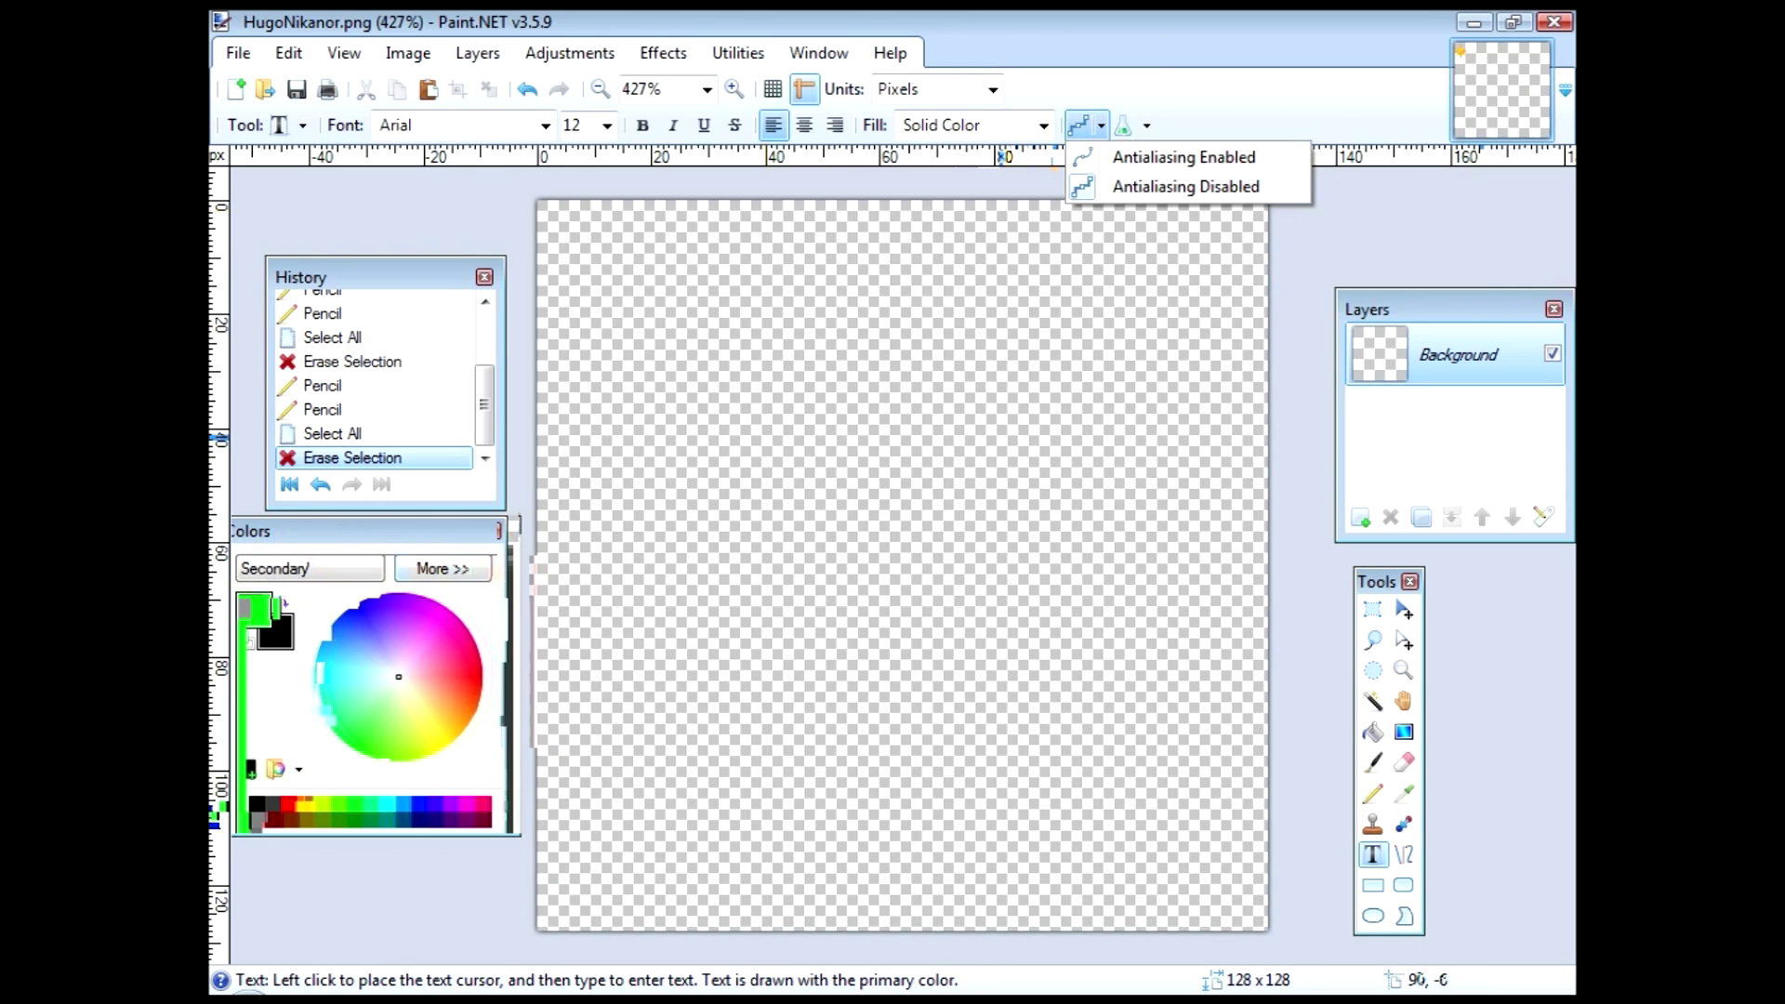
{"action": "left_click", "coordinate": [1183, 157]}
{"action": "left_click", "coordinate": [1373, 793]}
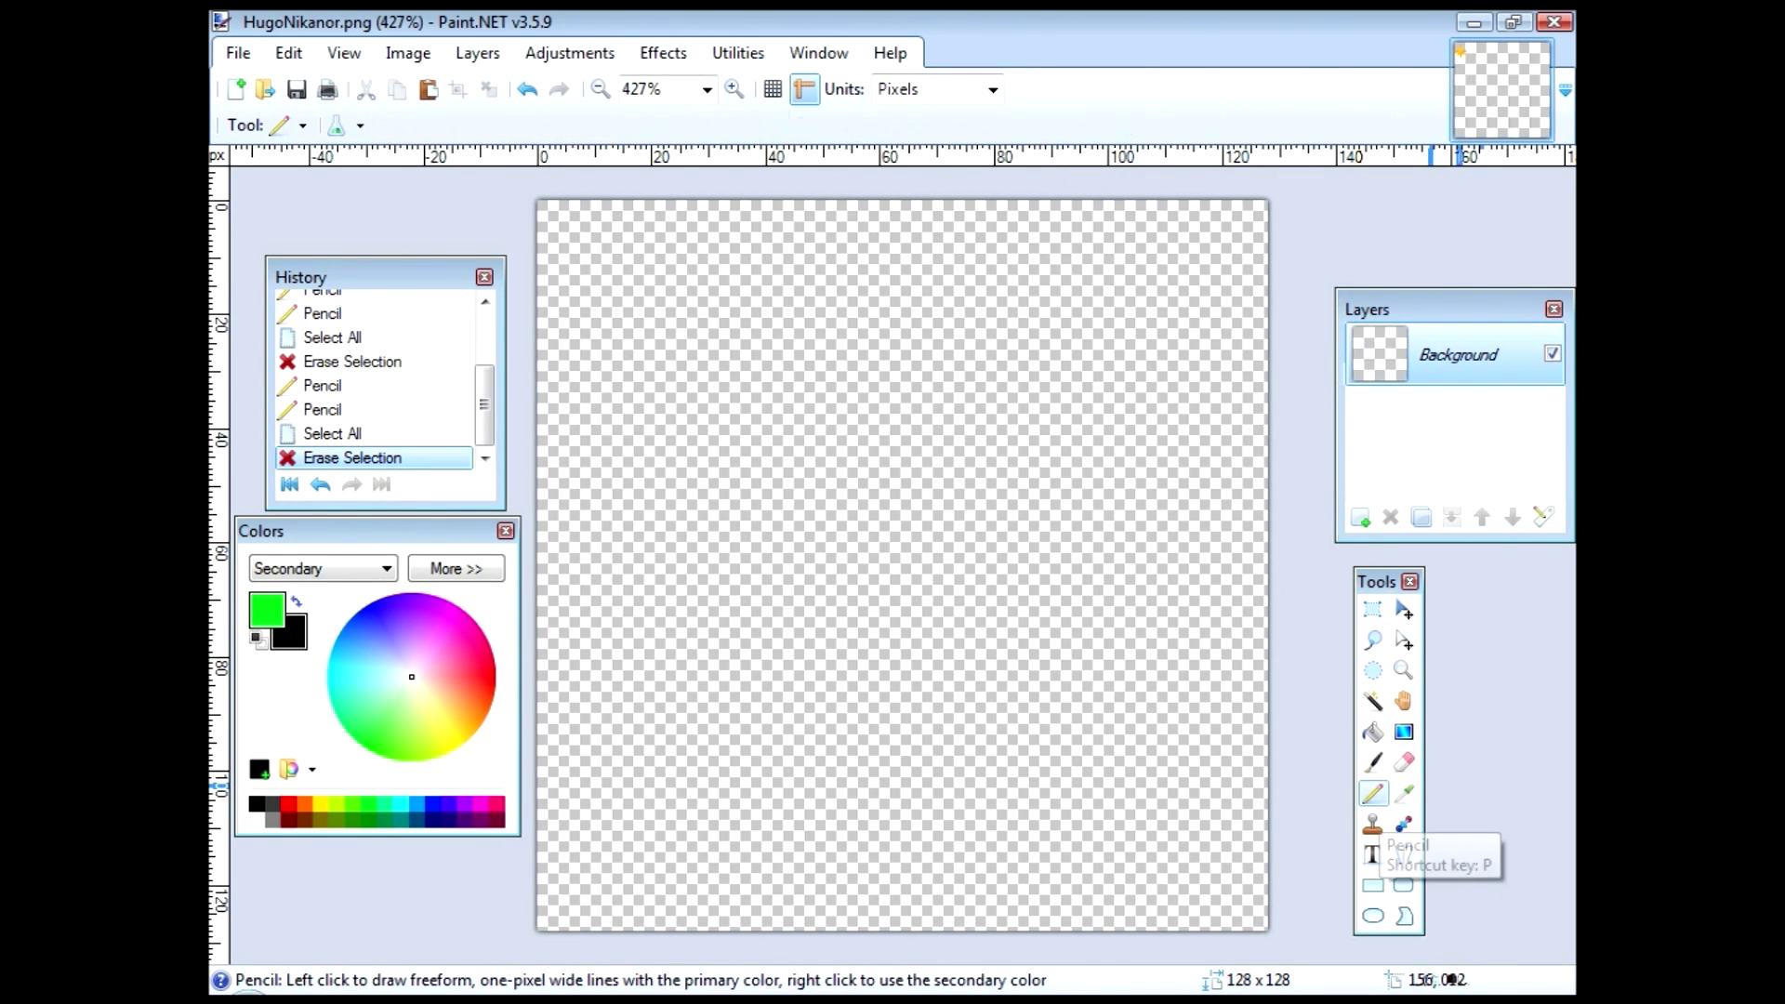
{"action": "mouse_move", "coordinate": [1094, 369]}
{"action": "left_mouse_down"}
{"action": "mouse_move", "coordinate": [978, 578]}
{"action": "mouse_move", "coordinate": [795, 491]}
{"action": "mouse_move", "coordinate": [907, 488]}
{"action": "mouse_move", "coordinate": [1074, 616]}
{"action": "left_mouse_up"}
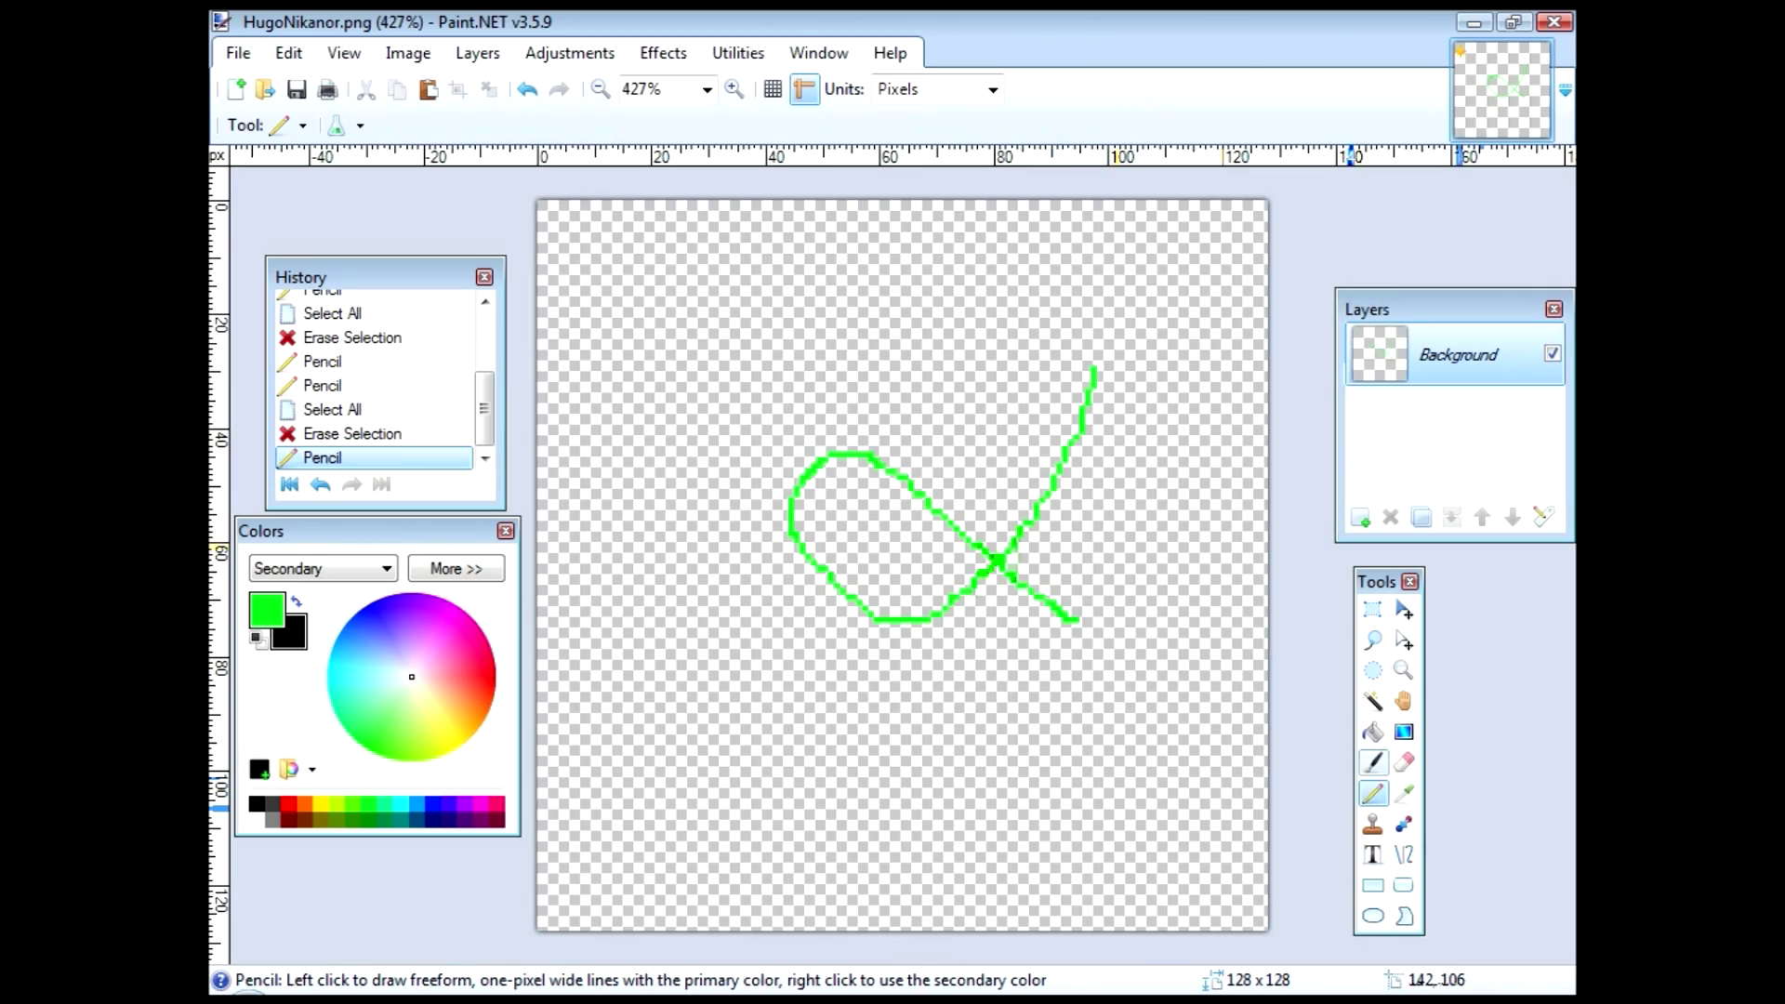
{"action": "key", "text": "b"}
{"action": "key", "text": "ctrl+z"}
Step: Paint a green trial loop with the antialiased Paintbrush at width 2, examine its edges up close, and undo it
{"action": "mouse_move", "coordinate": [1133, 346]}
{"action": "left_mouse_down"}
{"action": "mouse_move", "coordinate": [848, 604]}
{"action": "mouse_move", "coordinate": [978, 516]}
{"action": "mouse_move", "coordinate": [1097, 735]}
{"action": "left_mouse_up"}
{"action": "scroll", "coordinate": [1097, 735], "scroll_direction": "up", "scroll_amount": 6}
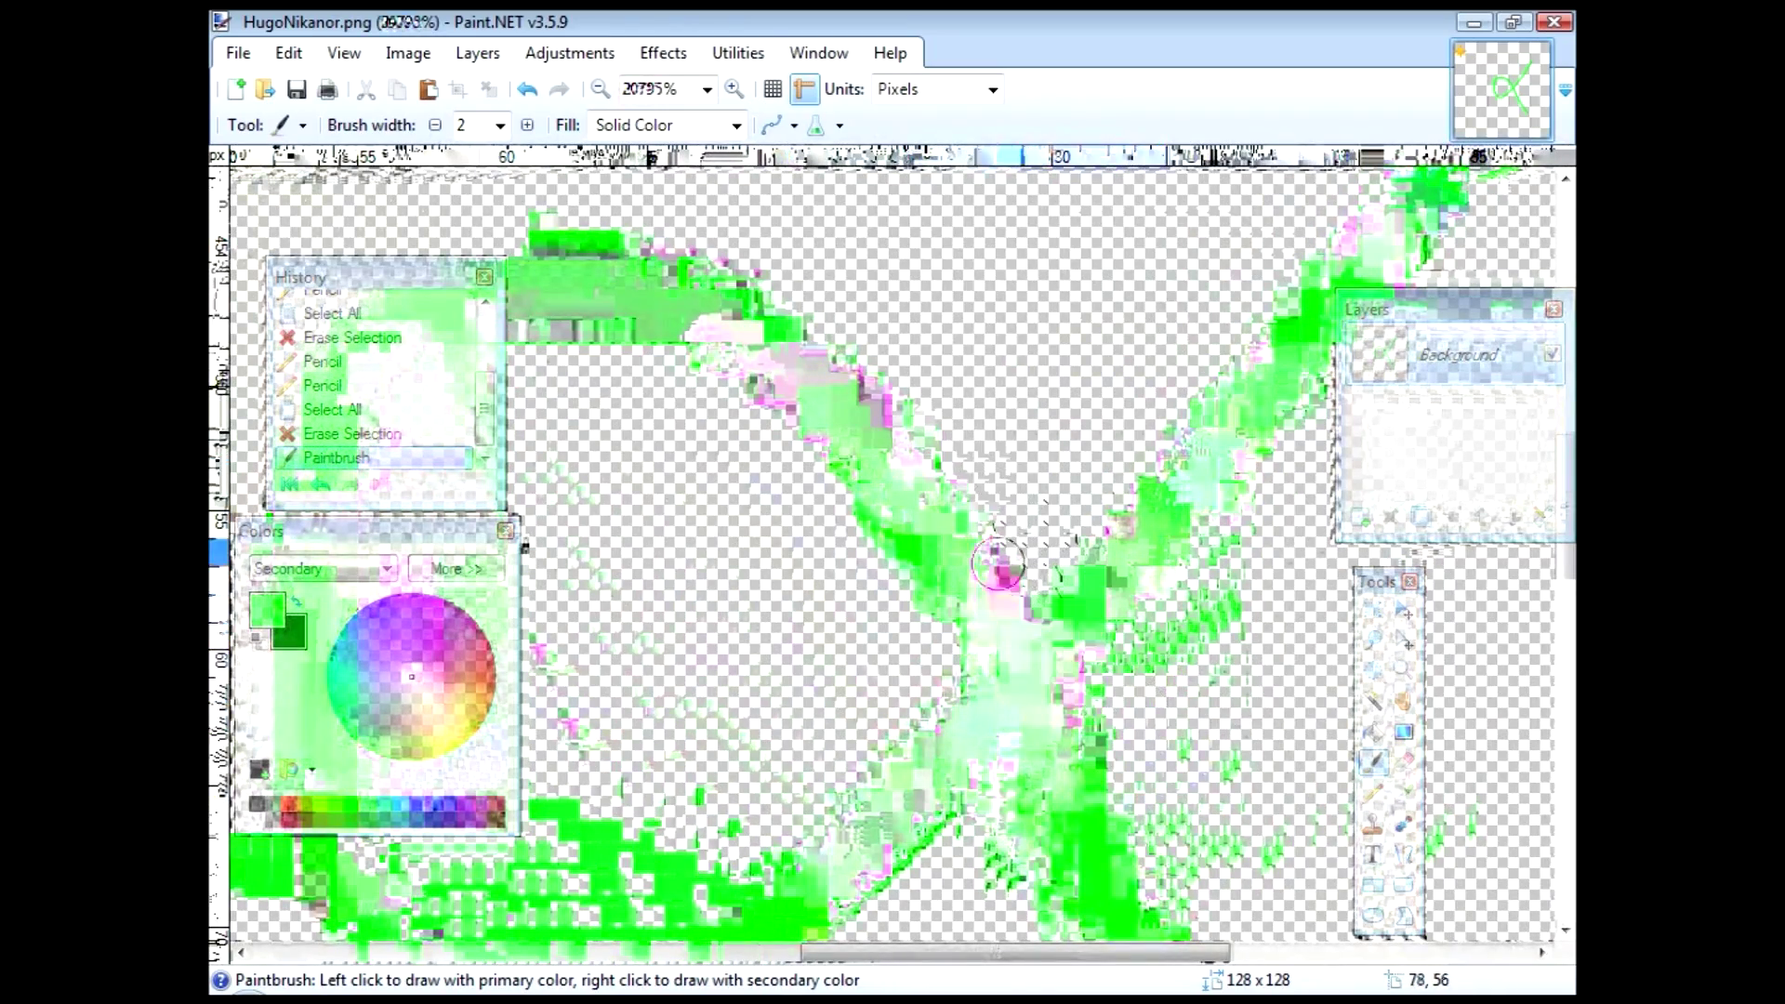
{"action": "scroll", "coordinate": [1097, 758], "scroll_direction": "down", "scroll_amount": 4}
{"action": "scroll", "coordinate": [1097, 758], "scroll_direction": "down", "scroll_amount": 2}
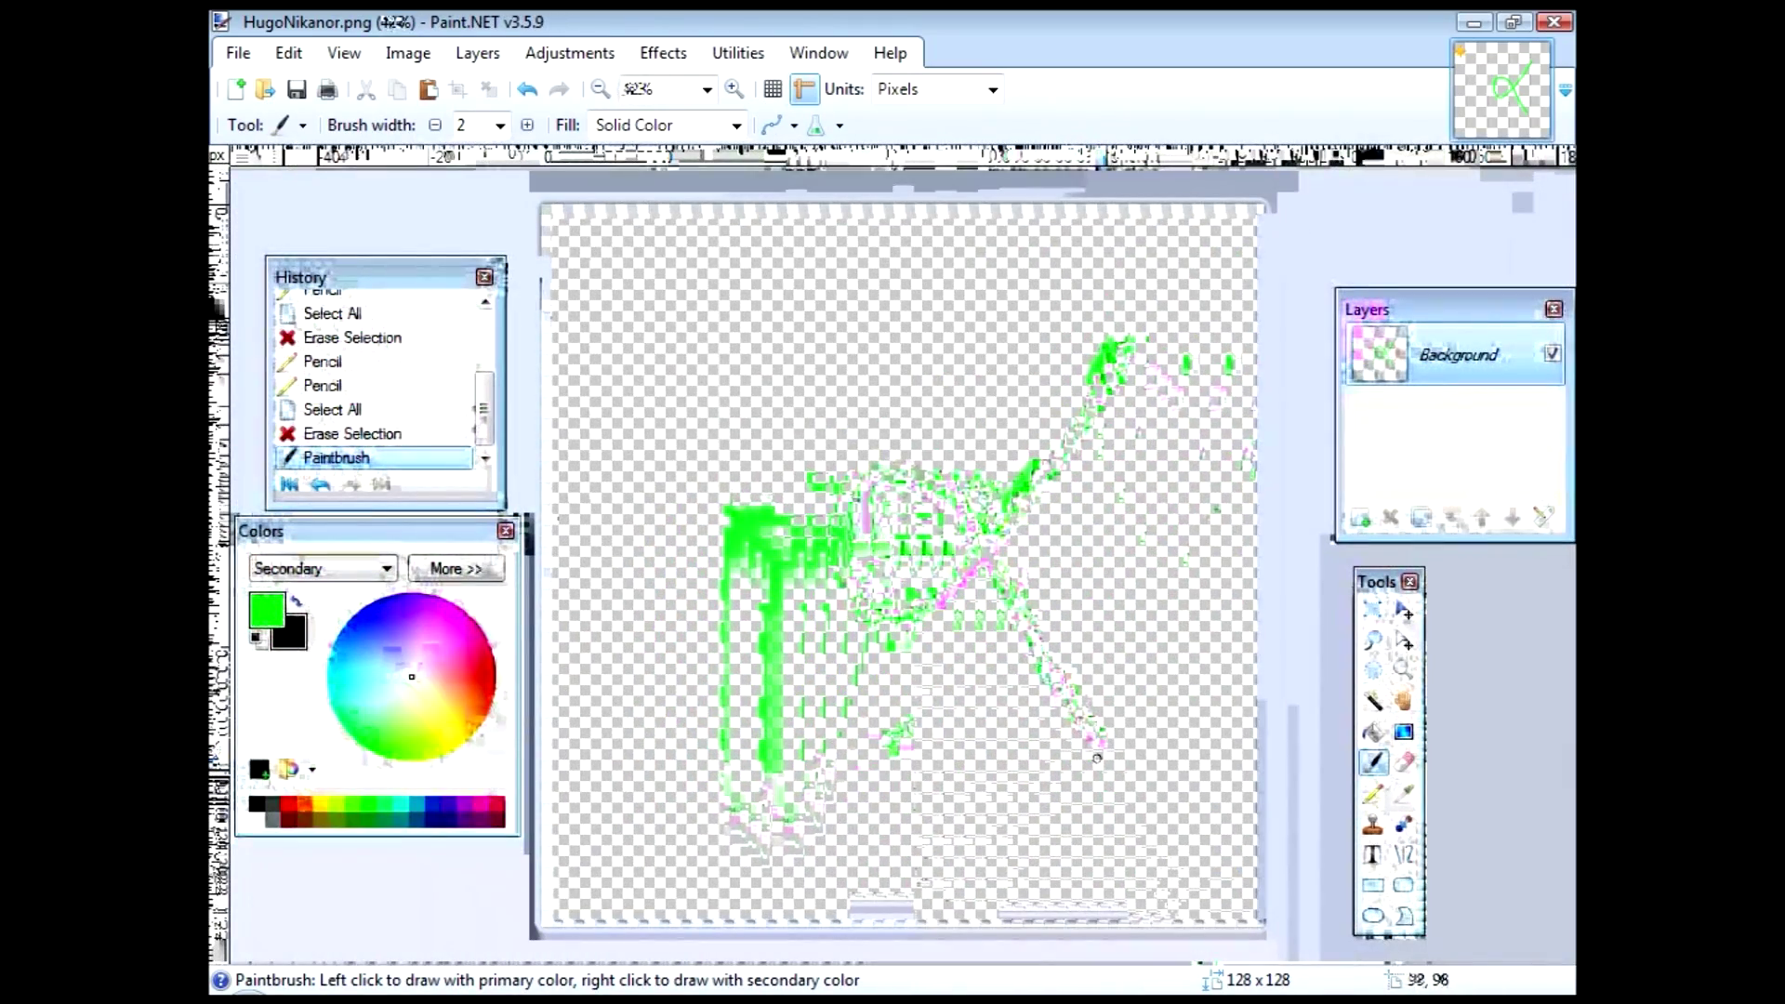
{"action": "key", "text": "ctrl+z"}
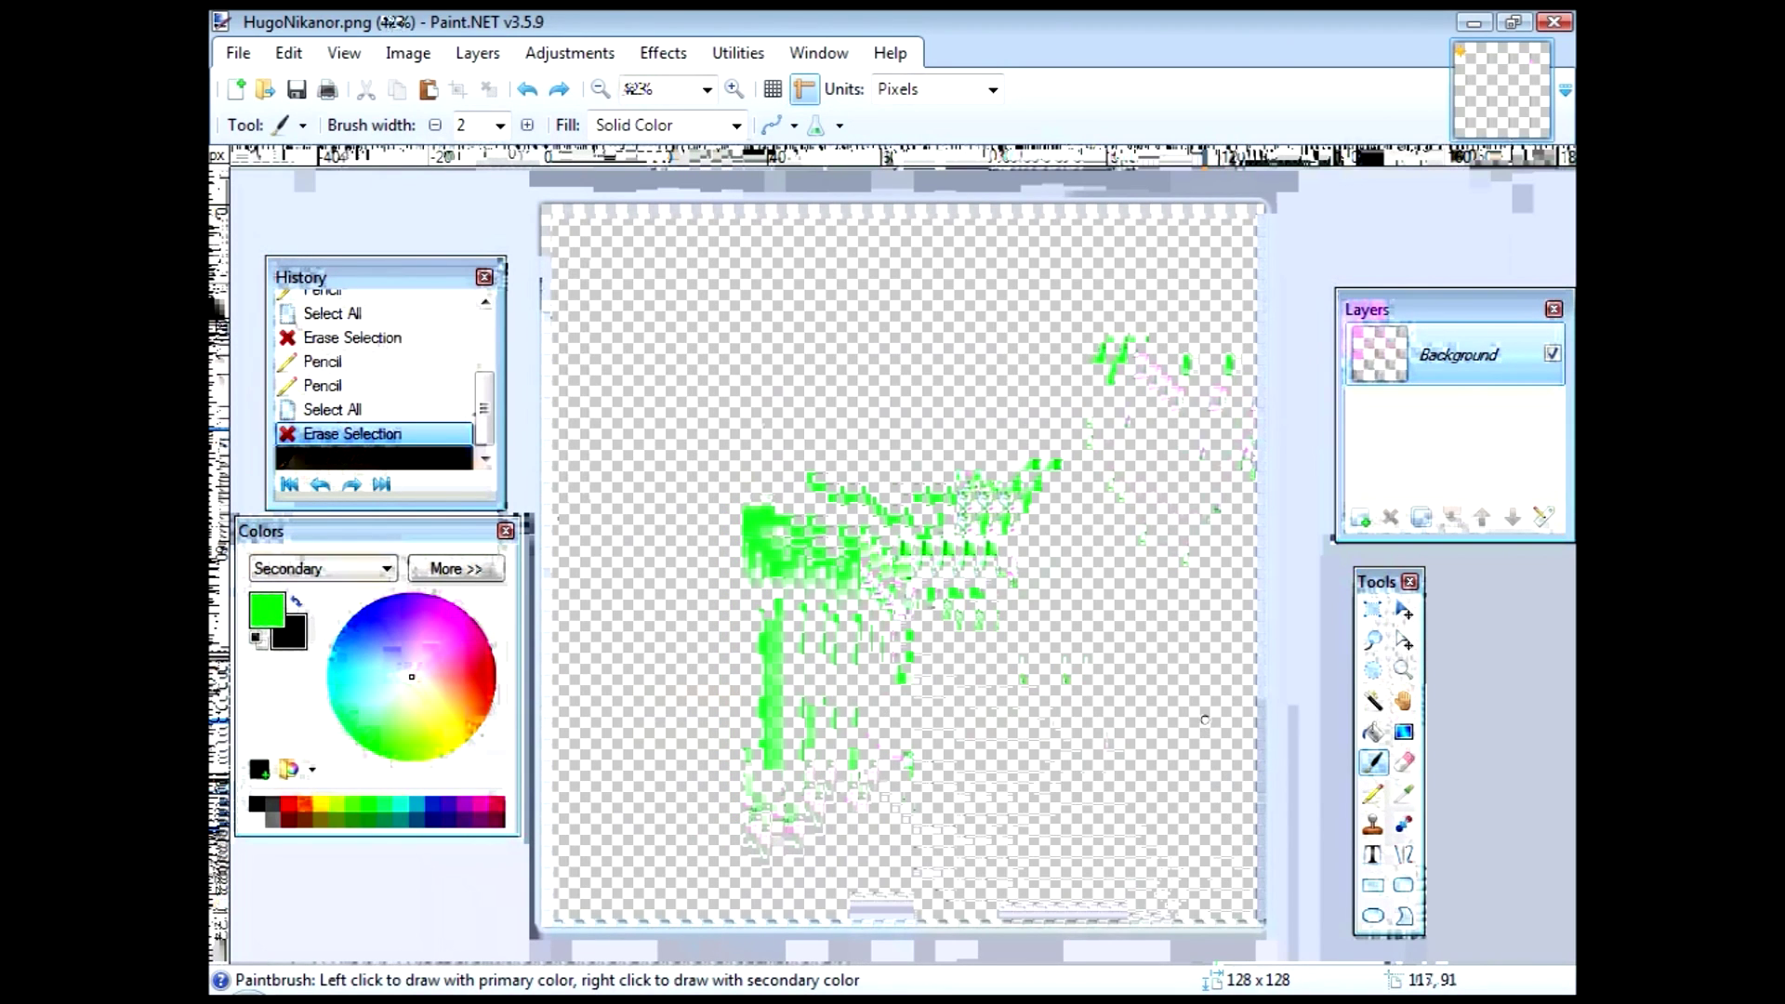
Step: Disable antialiasing for the Paintbrush and leave the canvas empty
{"action": "left_click", "coordinate": [793, 125]}
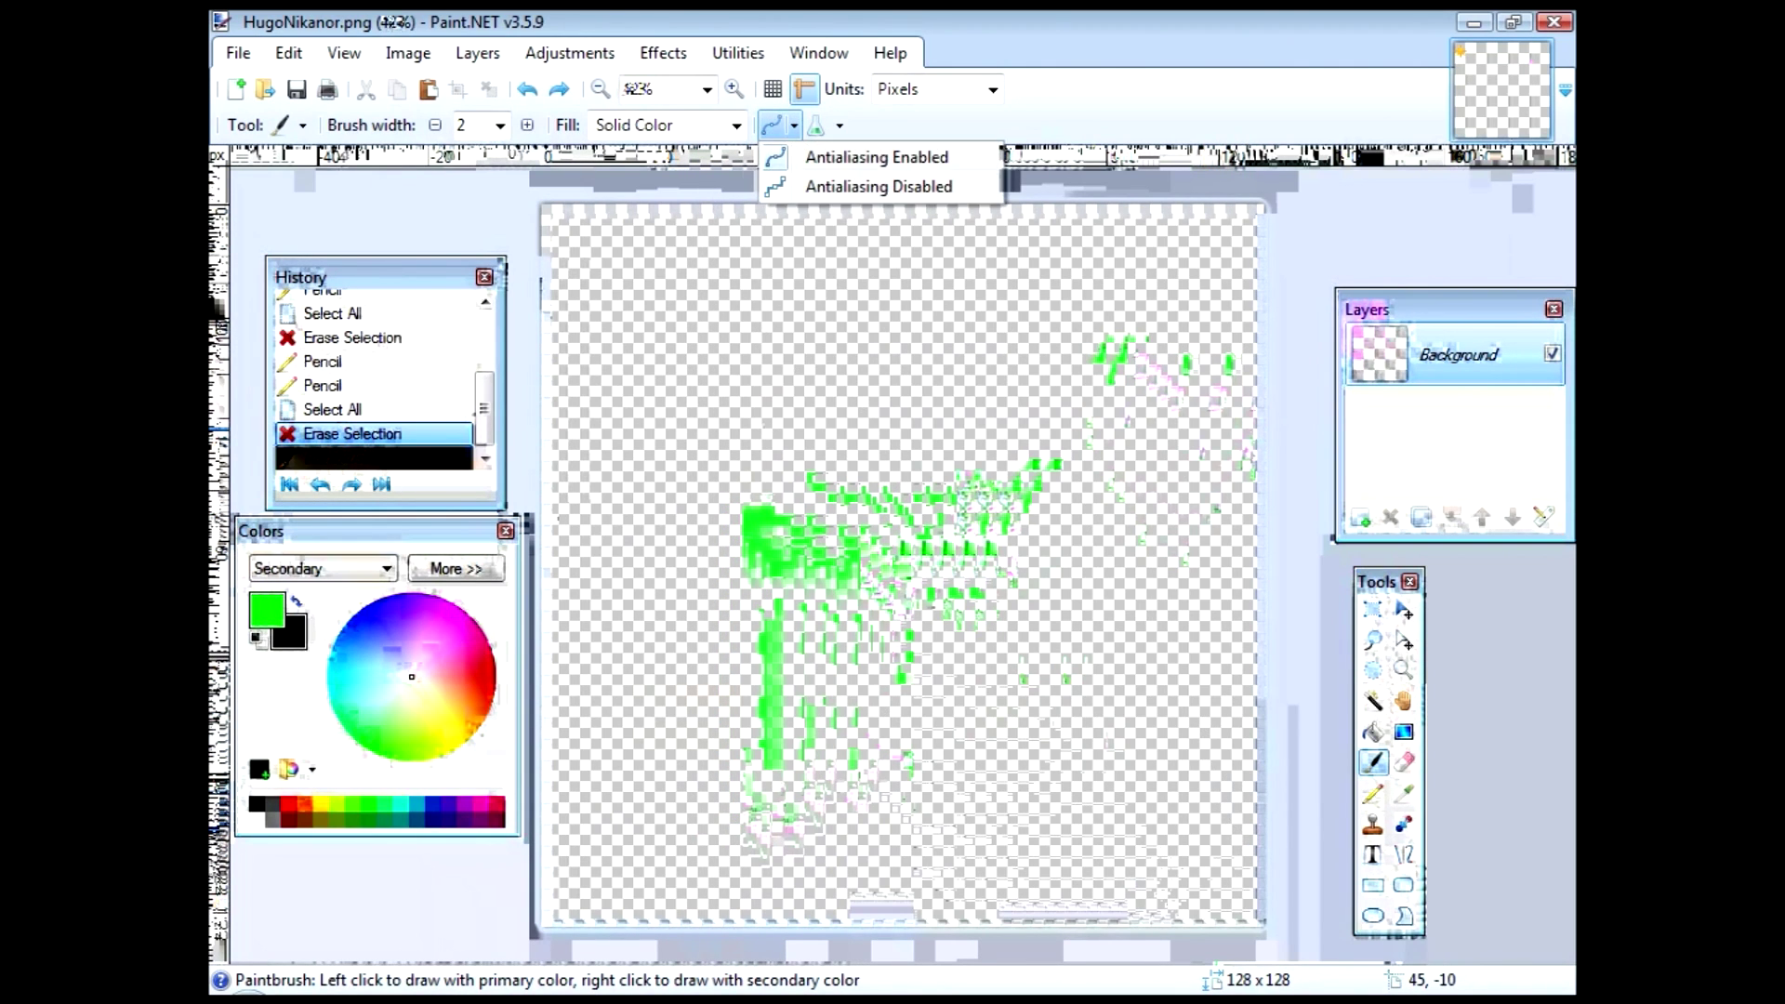
{"action": "left_click", "coordinate": [805, 186]}
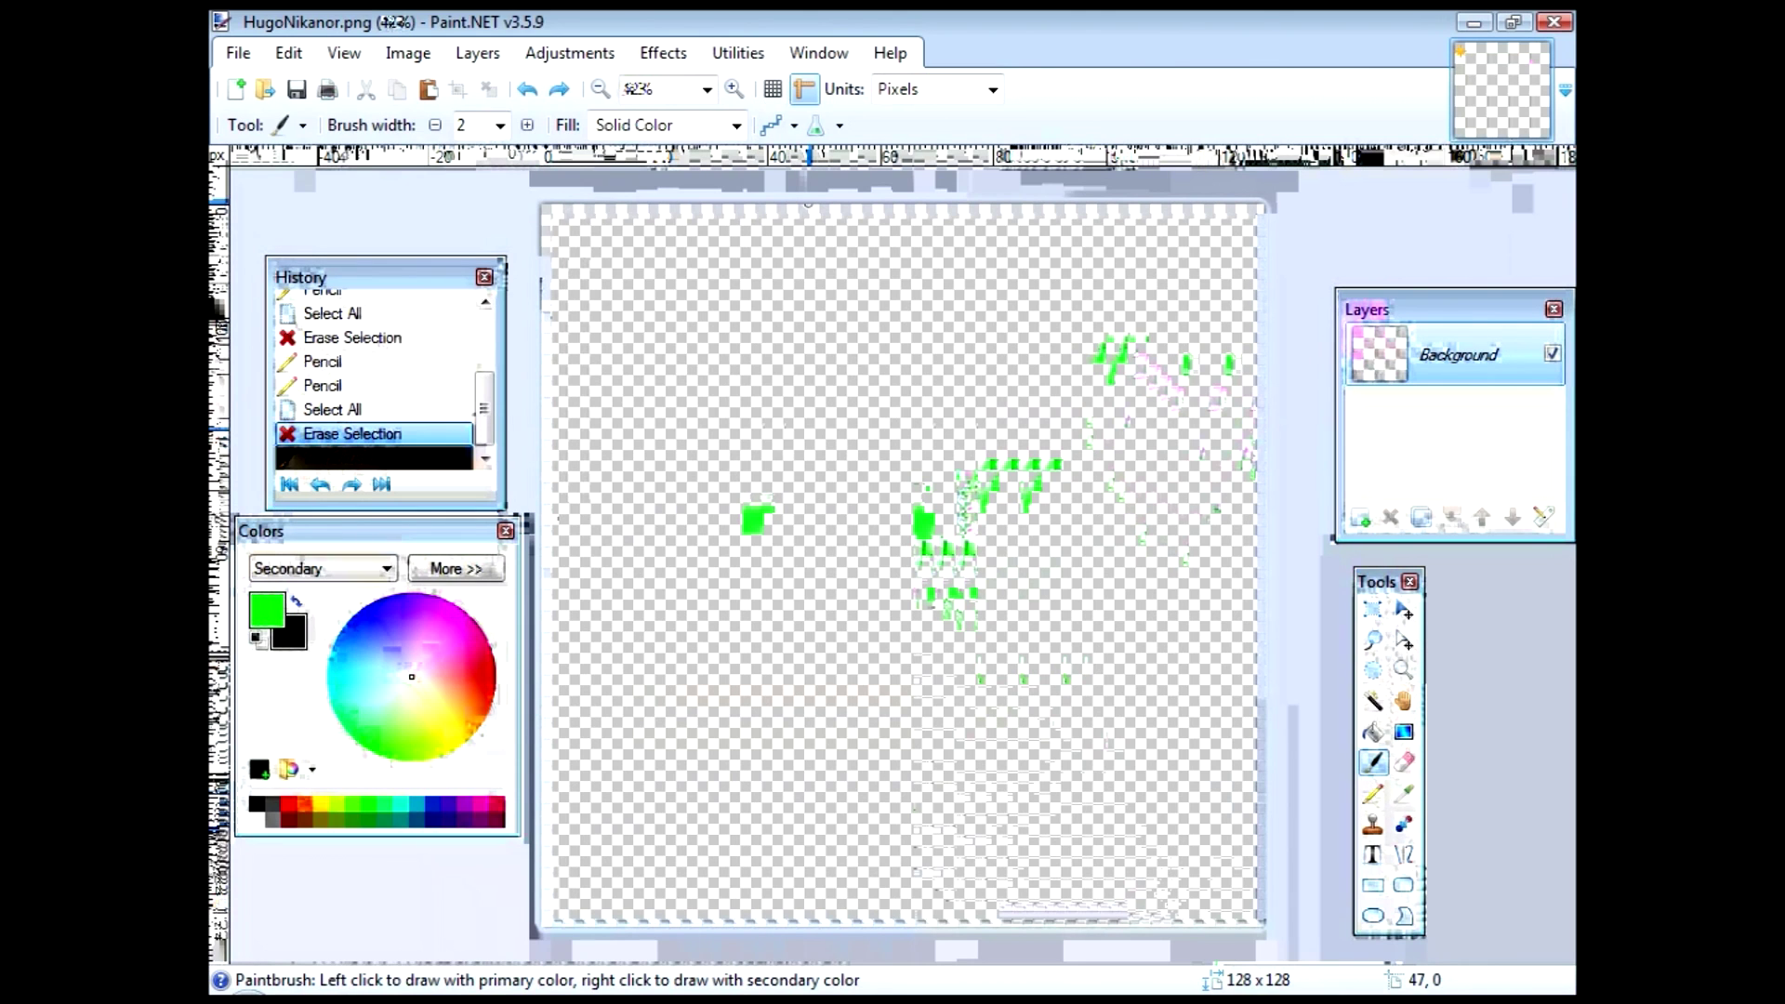
{"action": "key", "text": "ctrl+z"}
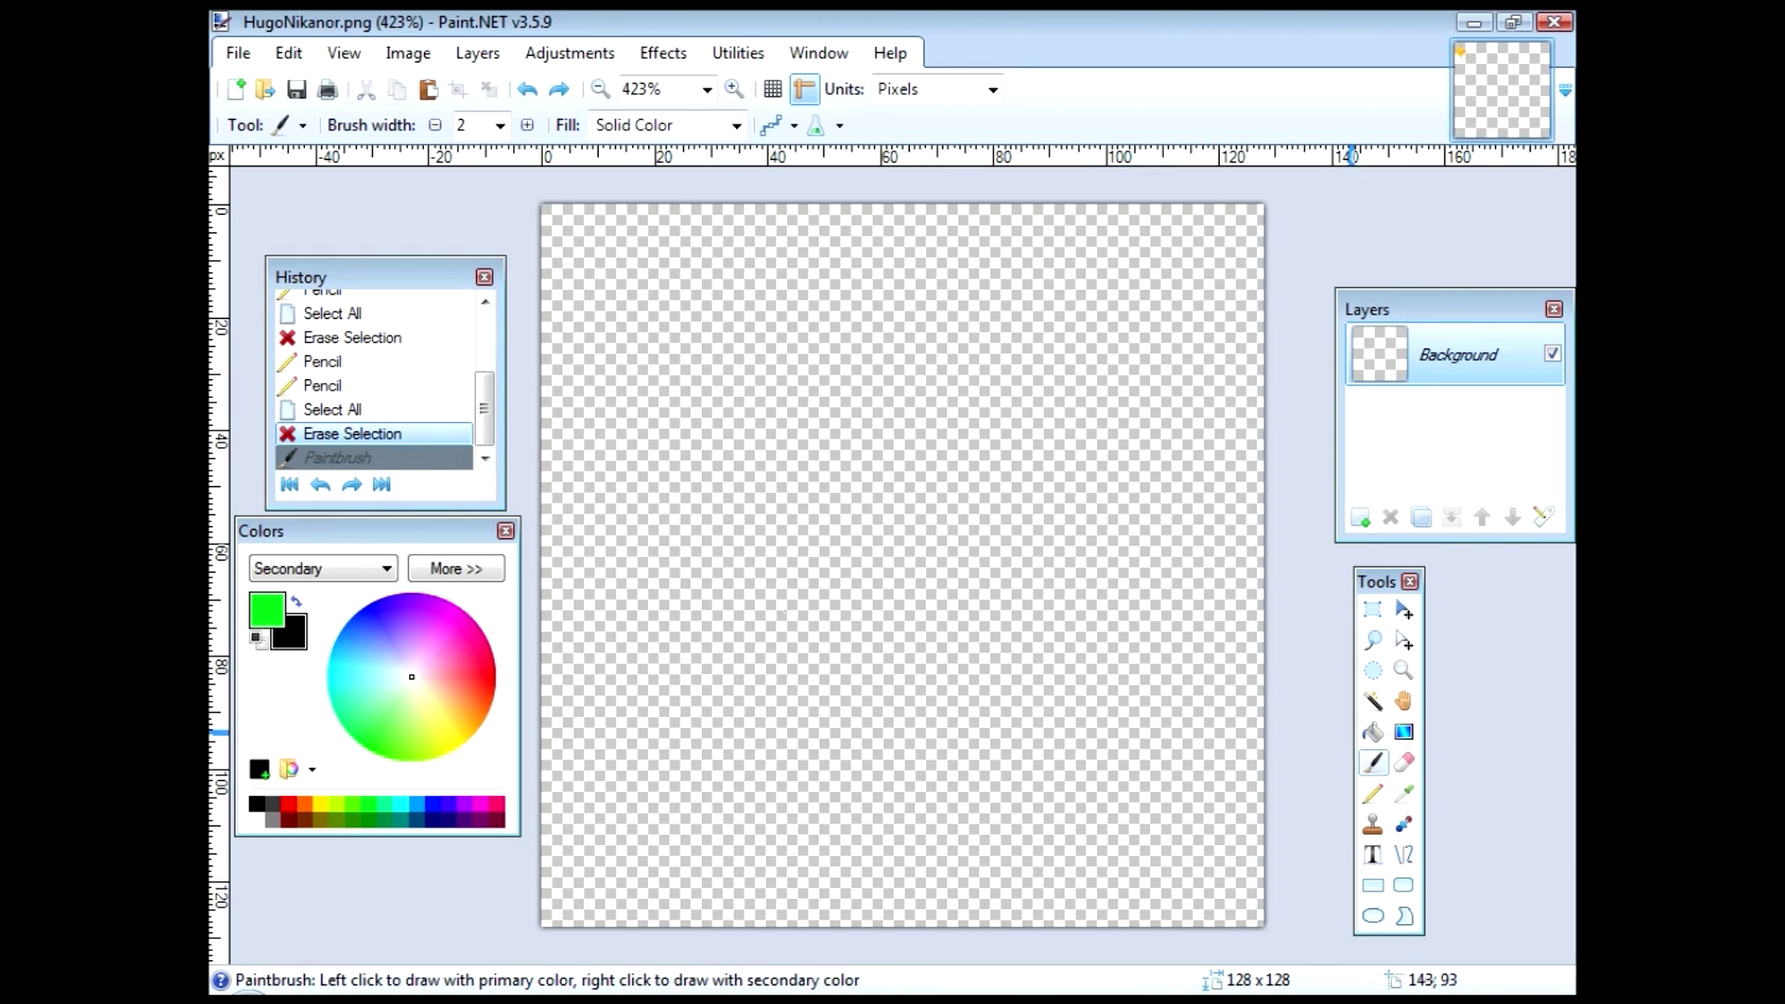
Step: Set the primary colour to black and add the creator's username as 12-point Arial text near the canvas's upper edge
{"action": "left_click", "coordinate": [1372, 854]}
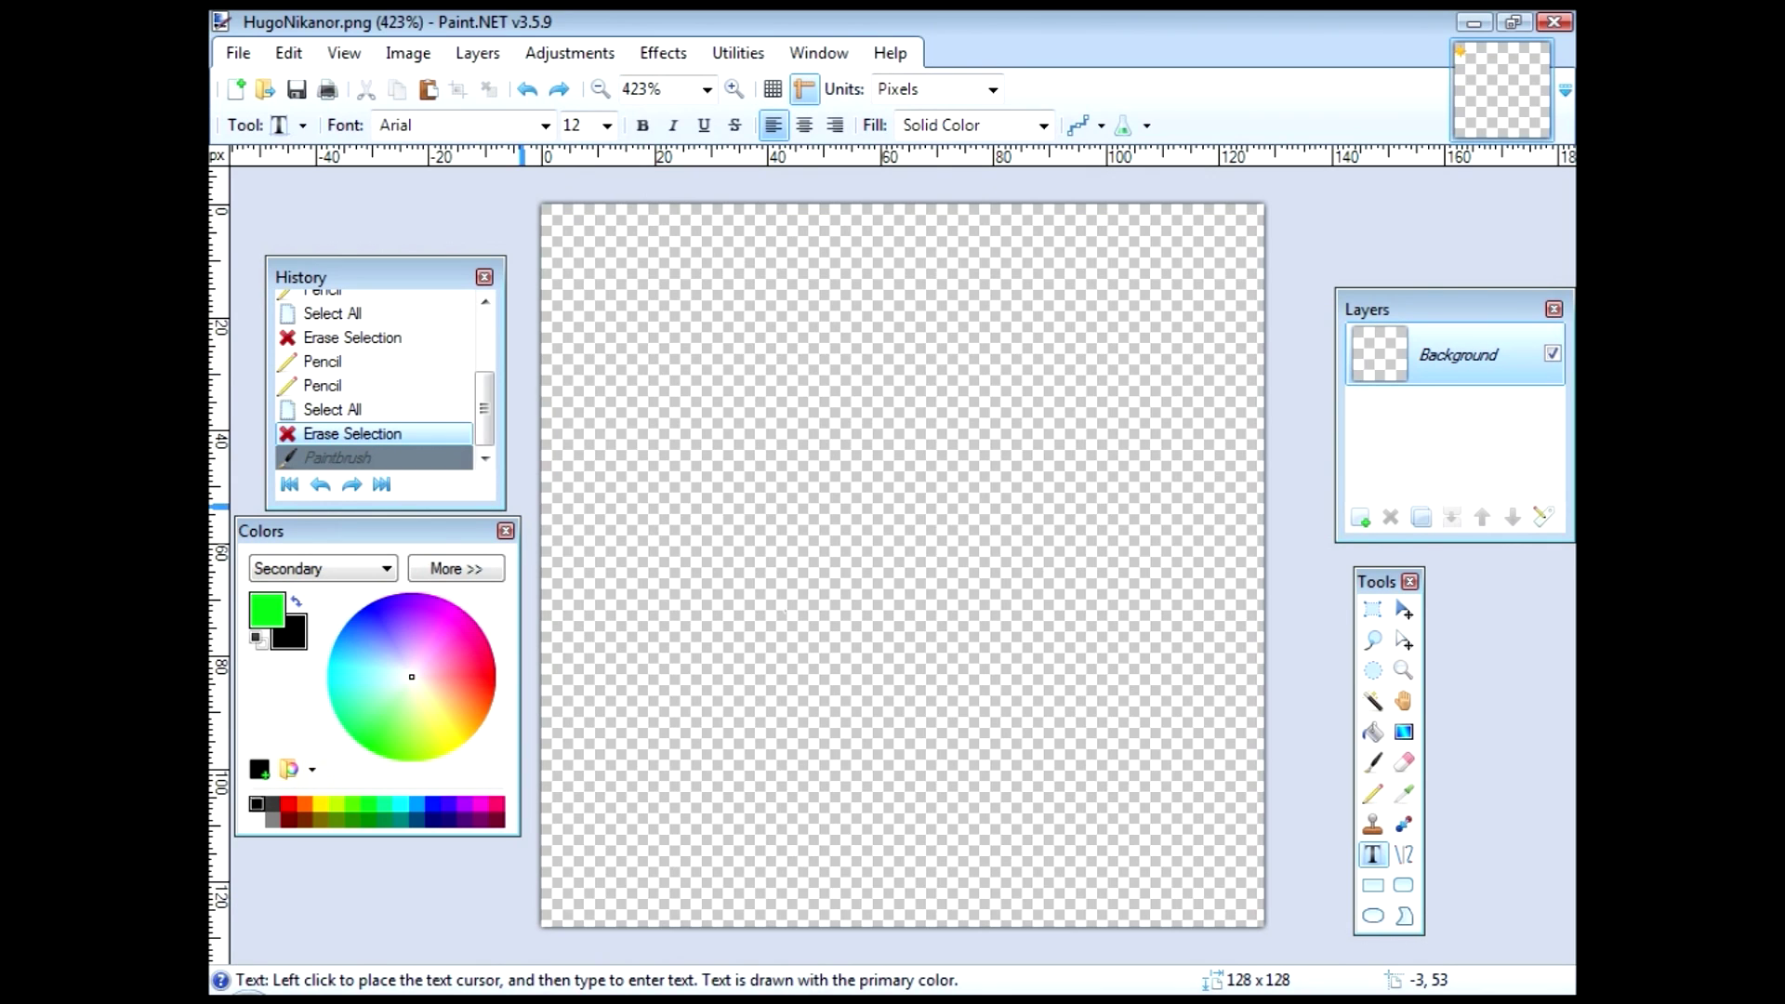
{"action": "left_click", "coordinate": [322, 568]}
{"action": "left_click", "coordinate": [322, 592]}
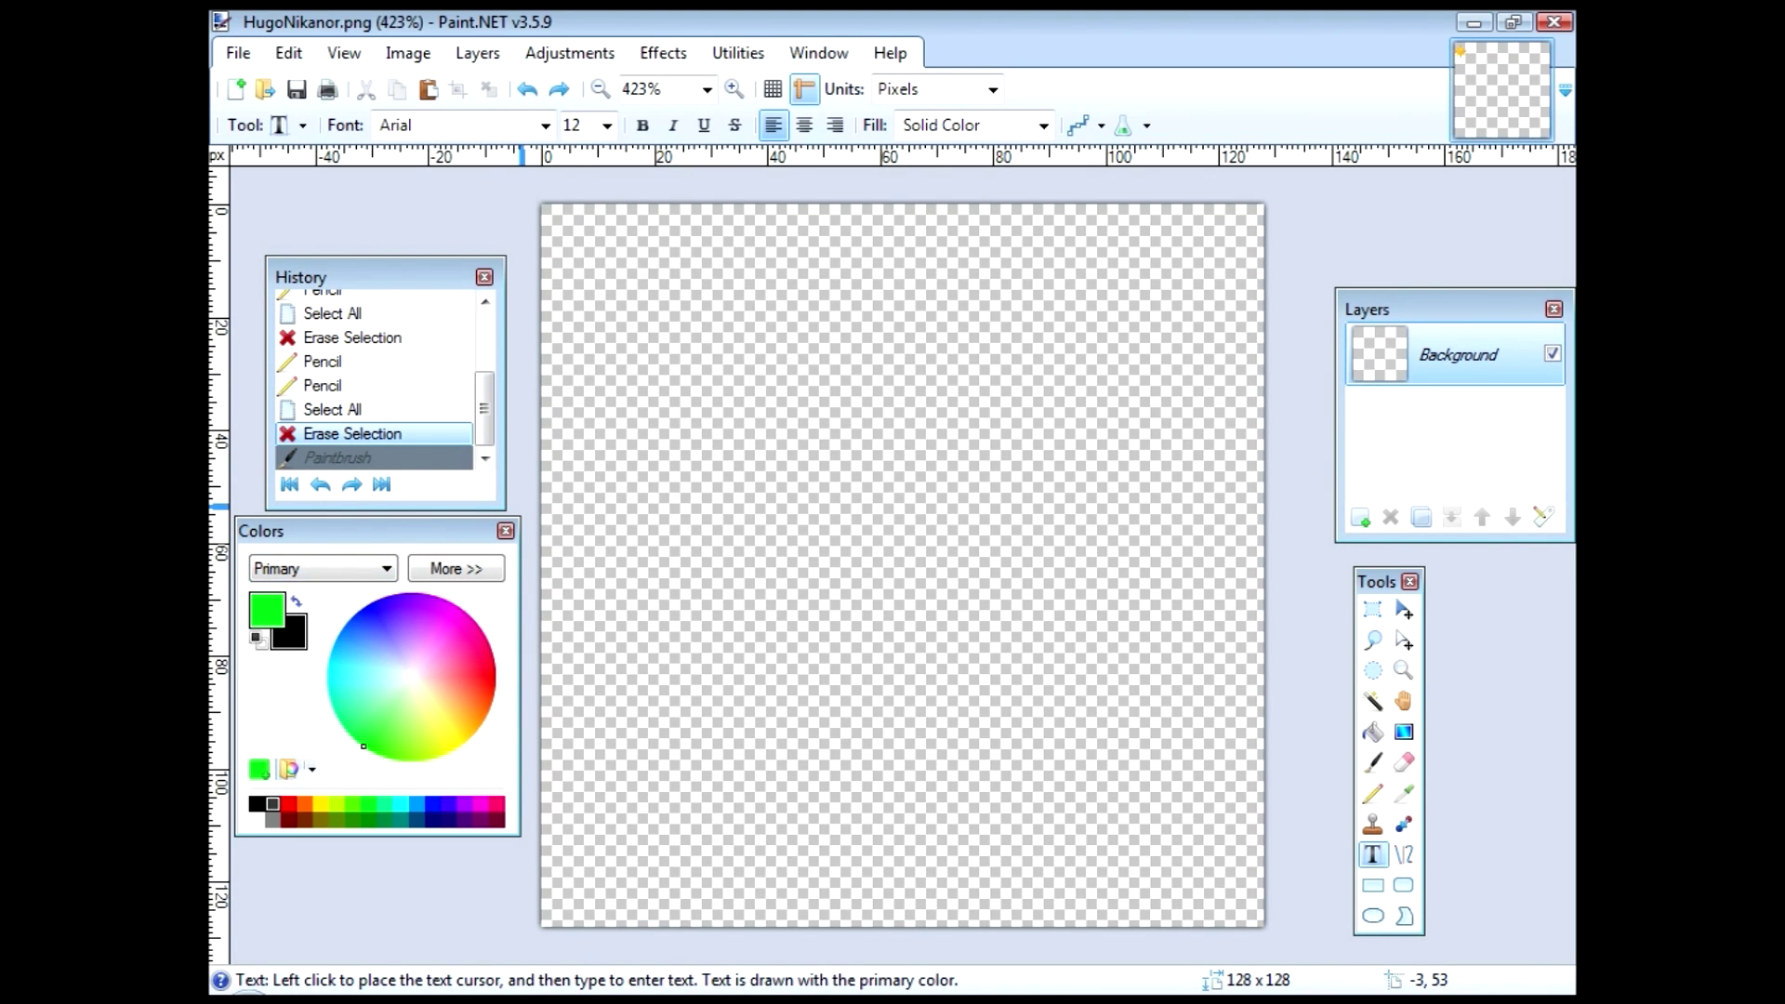
{"action": "left_click", "coordinate": [256, 804]}
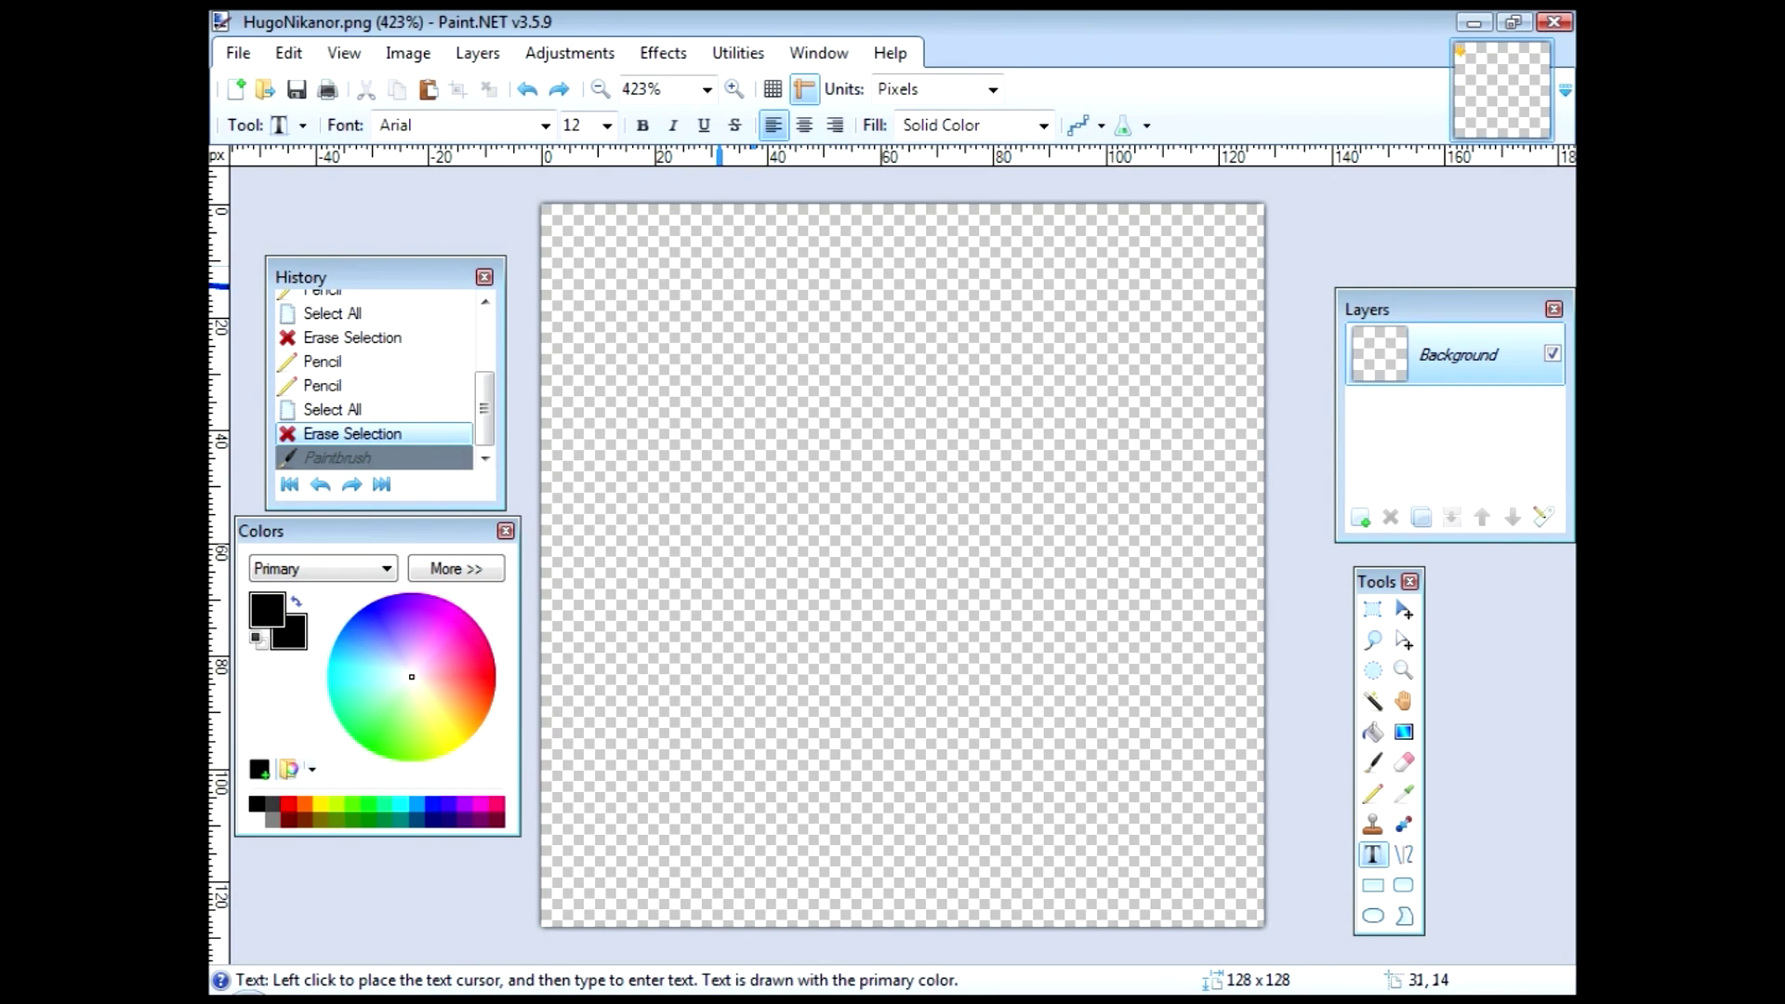
{"action": "left_click", "coordinate": [654, 294]}
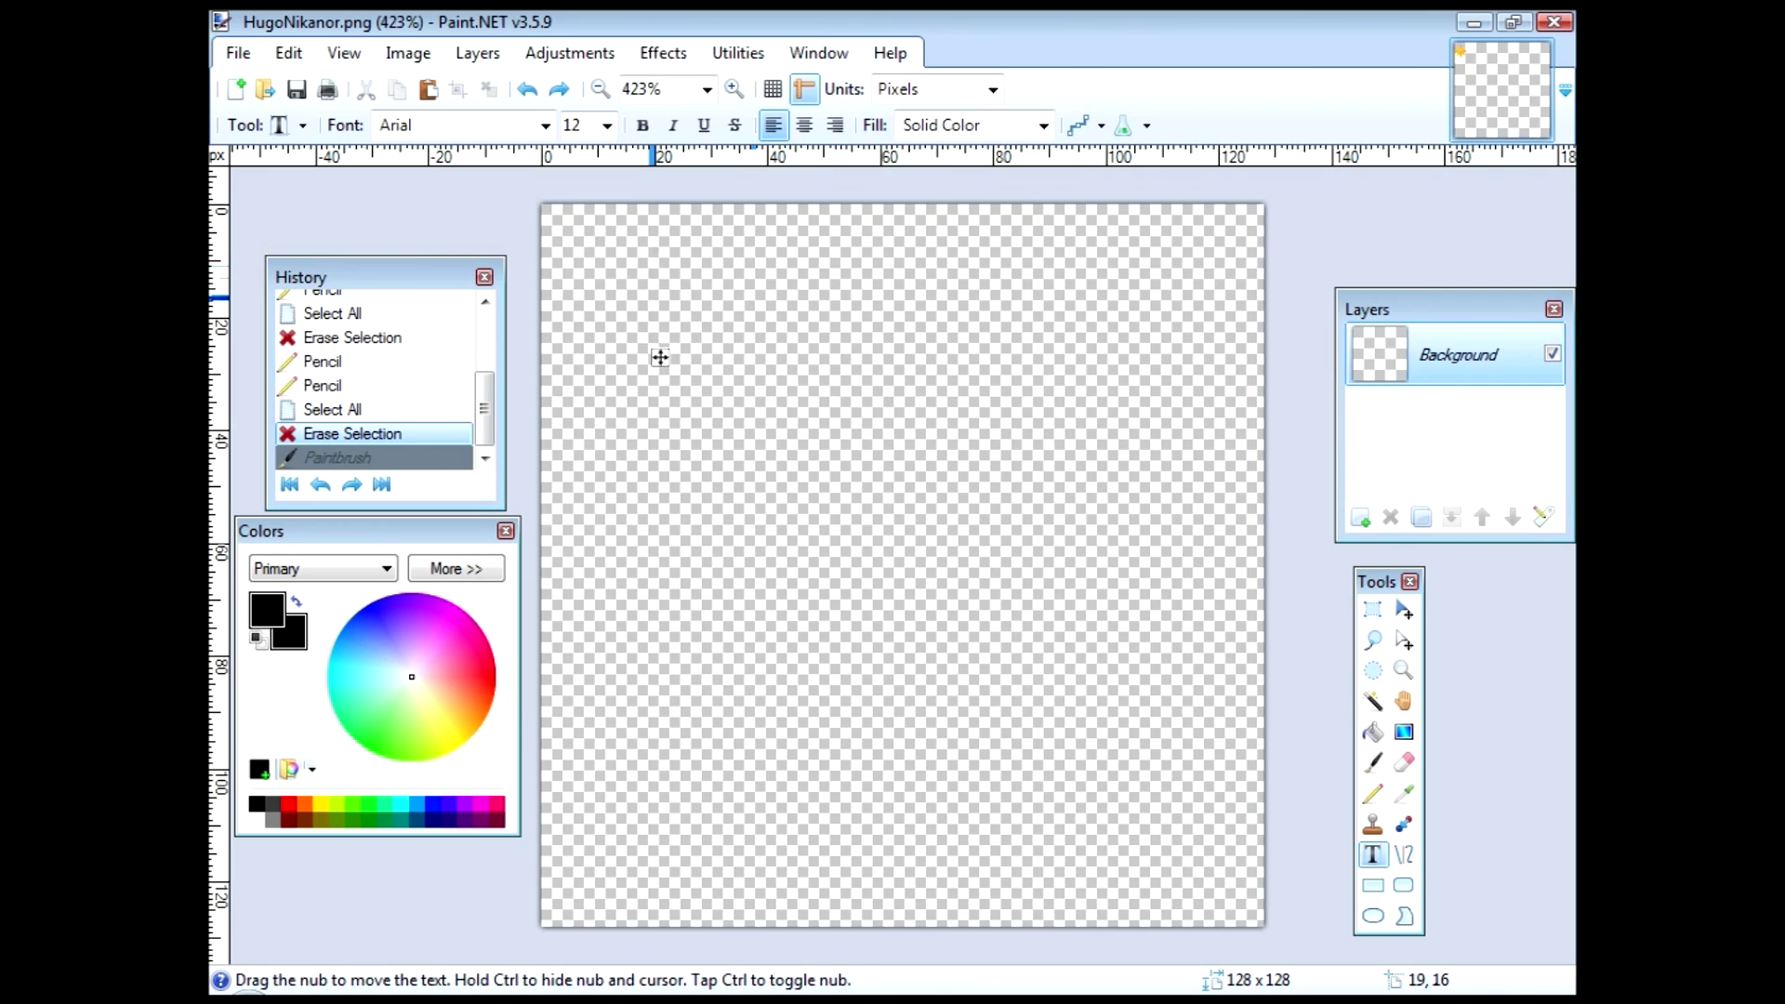
{"action": "type", "text": "HugoNikanor"}
{"action": "left_click_drag", "start_coordinate": [1173, 357], "coordinate": [1179, 364]}
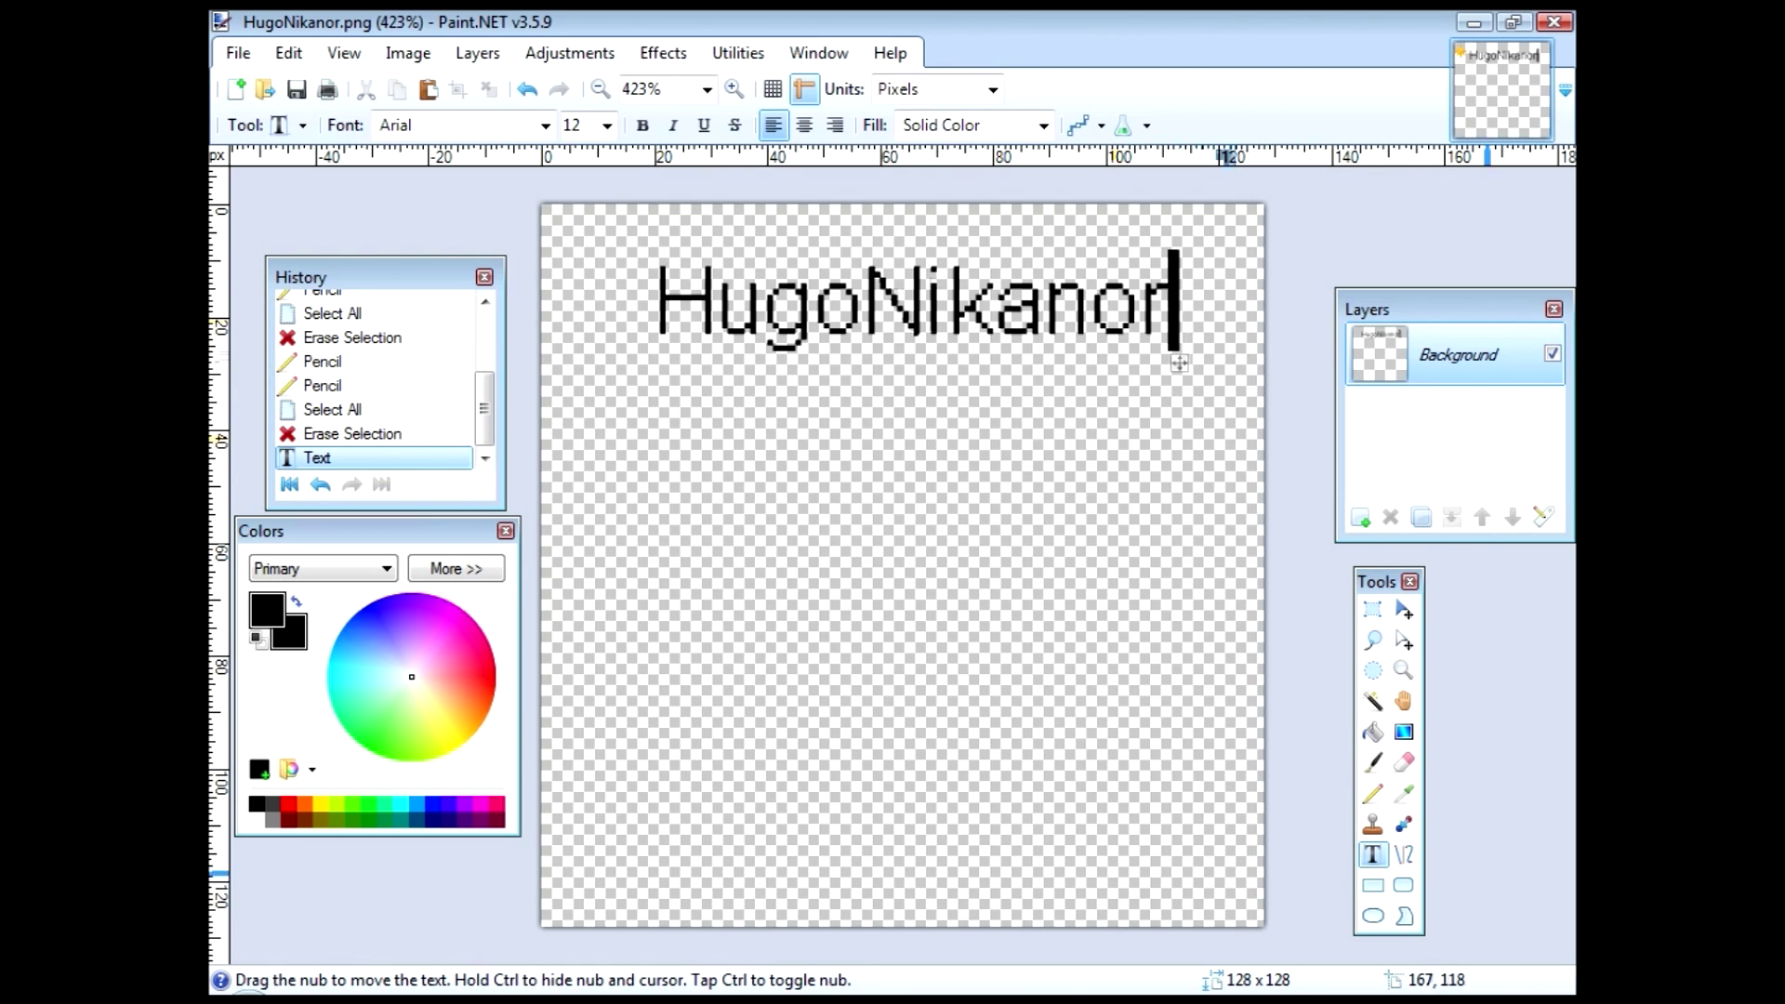
Step: Draw a red three-peaked Pencil line across the canvas below the text and a blue looping line over it
{"action": "left_click", "coordinate": [1373, 793]}
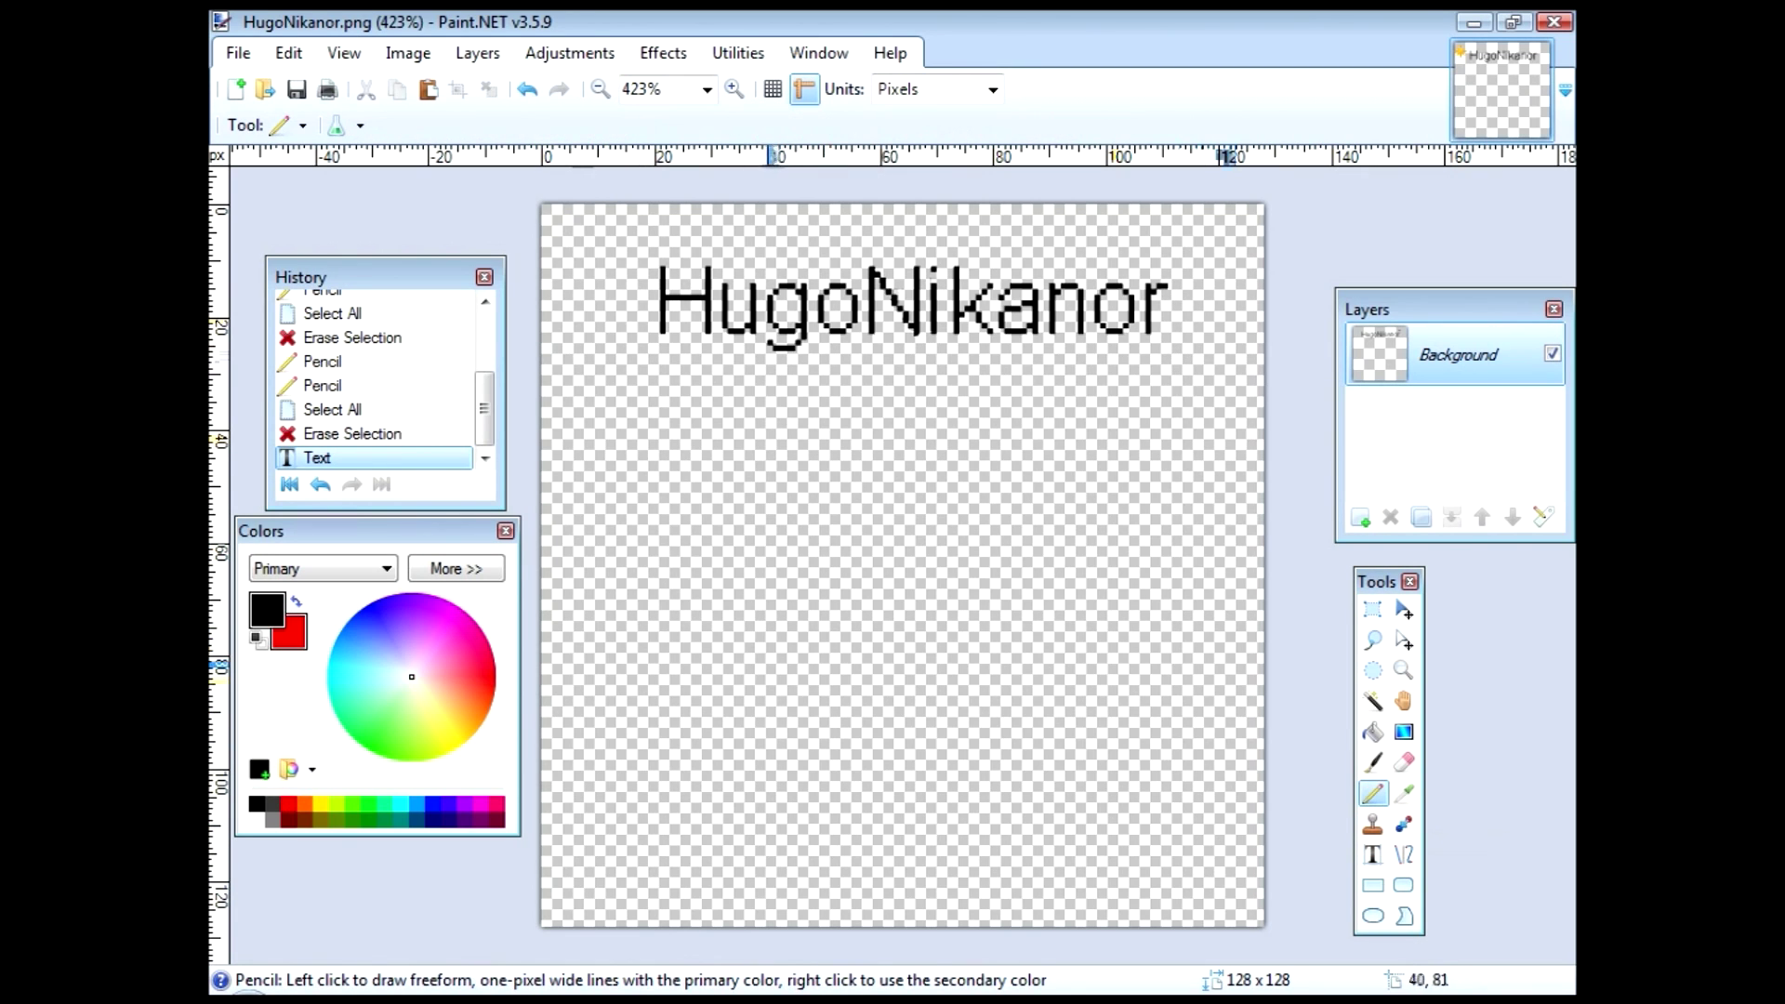
{"action": "mouse_move", "coordinate": [566, 757]}
{"action": "left_mouse_down"}
{"action": "mouse_move", "coordinate": [747, 552]}
{"action": "mouse_move", "coordinate": [919, 642]}
{"action": "mouse_move", "coordinate": [1127, 570]}
{"action": "mouse_move", "coordinate": [1246, 751]}
{"action": "mouse_move", "coordinate": [1264, 744]}
{"action": "left_mouse_up"}
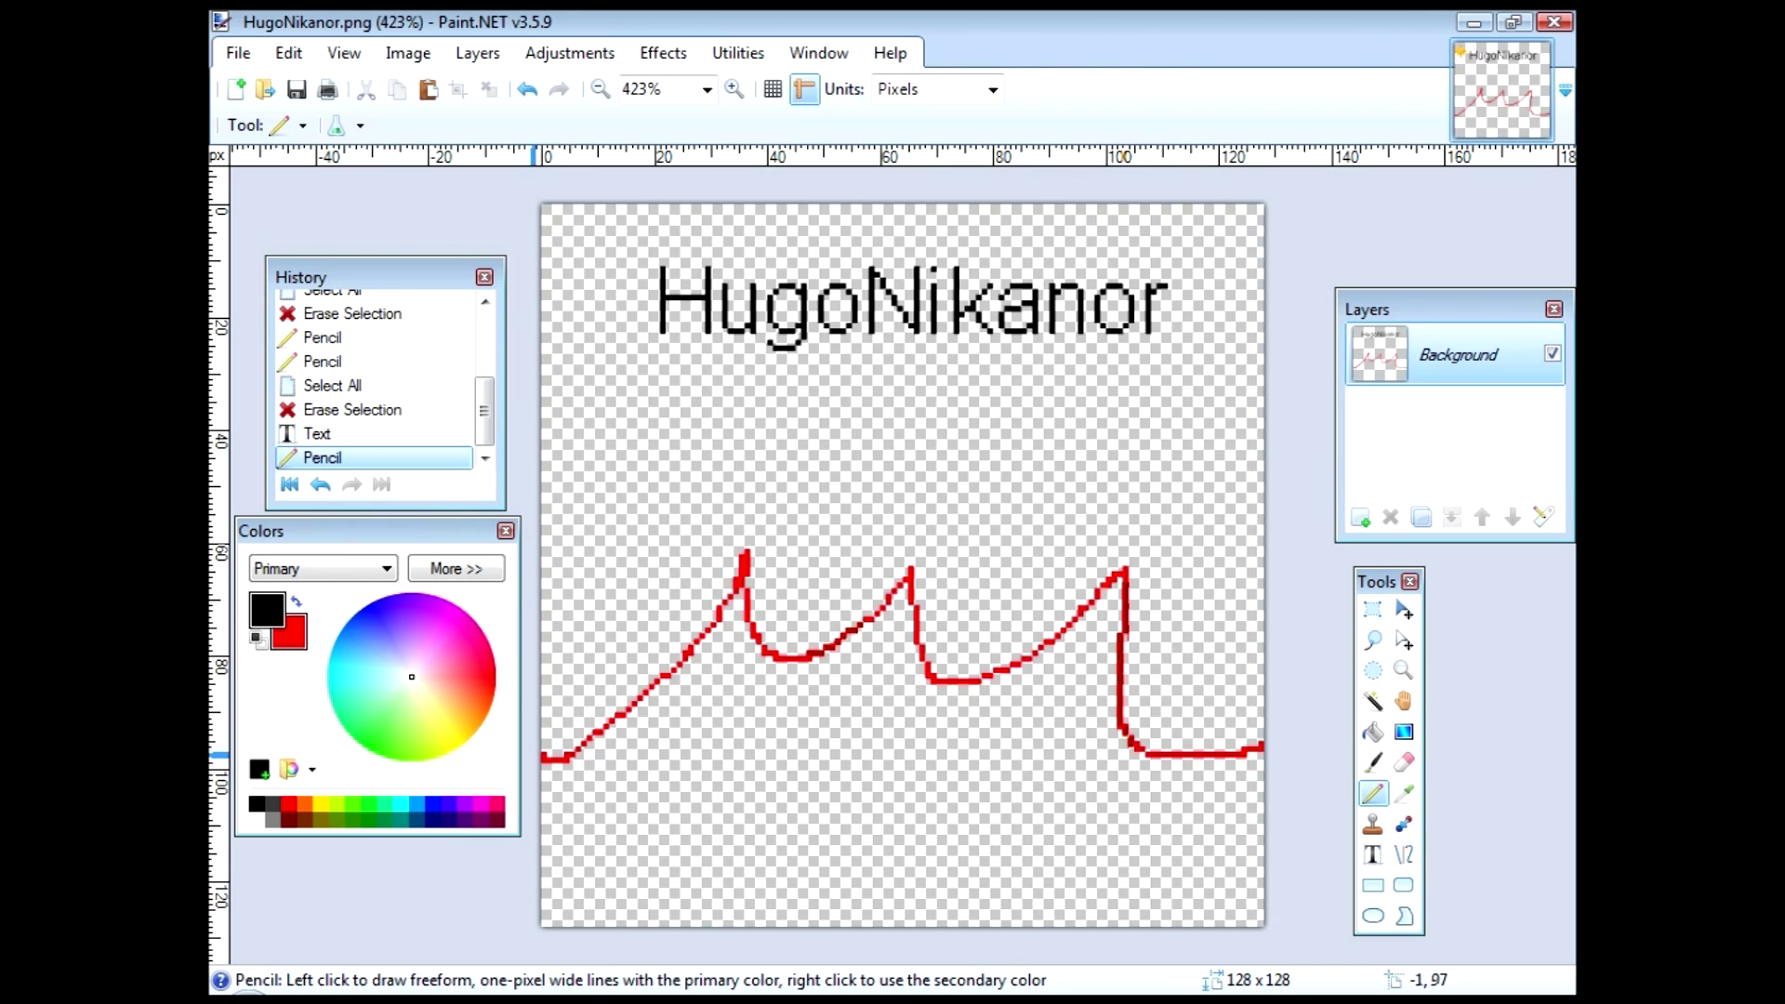
{"action": "left_click", "coordinate": [534, 754]}
{"action": "mouse_move", "coordinate": [621, 478]}
{"action": "left_mouse_down"}
{"action": "mouse_move", "coordinate": [860, 708]}
{"action": "mouse_move", "coordinate": [876, 558]}
{"action": "mouse_move", "coordinate": [1032, 720]}
{"action": "mouse_move", "coordinate": [1144, 443]}
{"action": "left_mouse_up"}
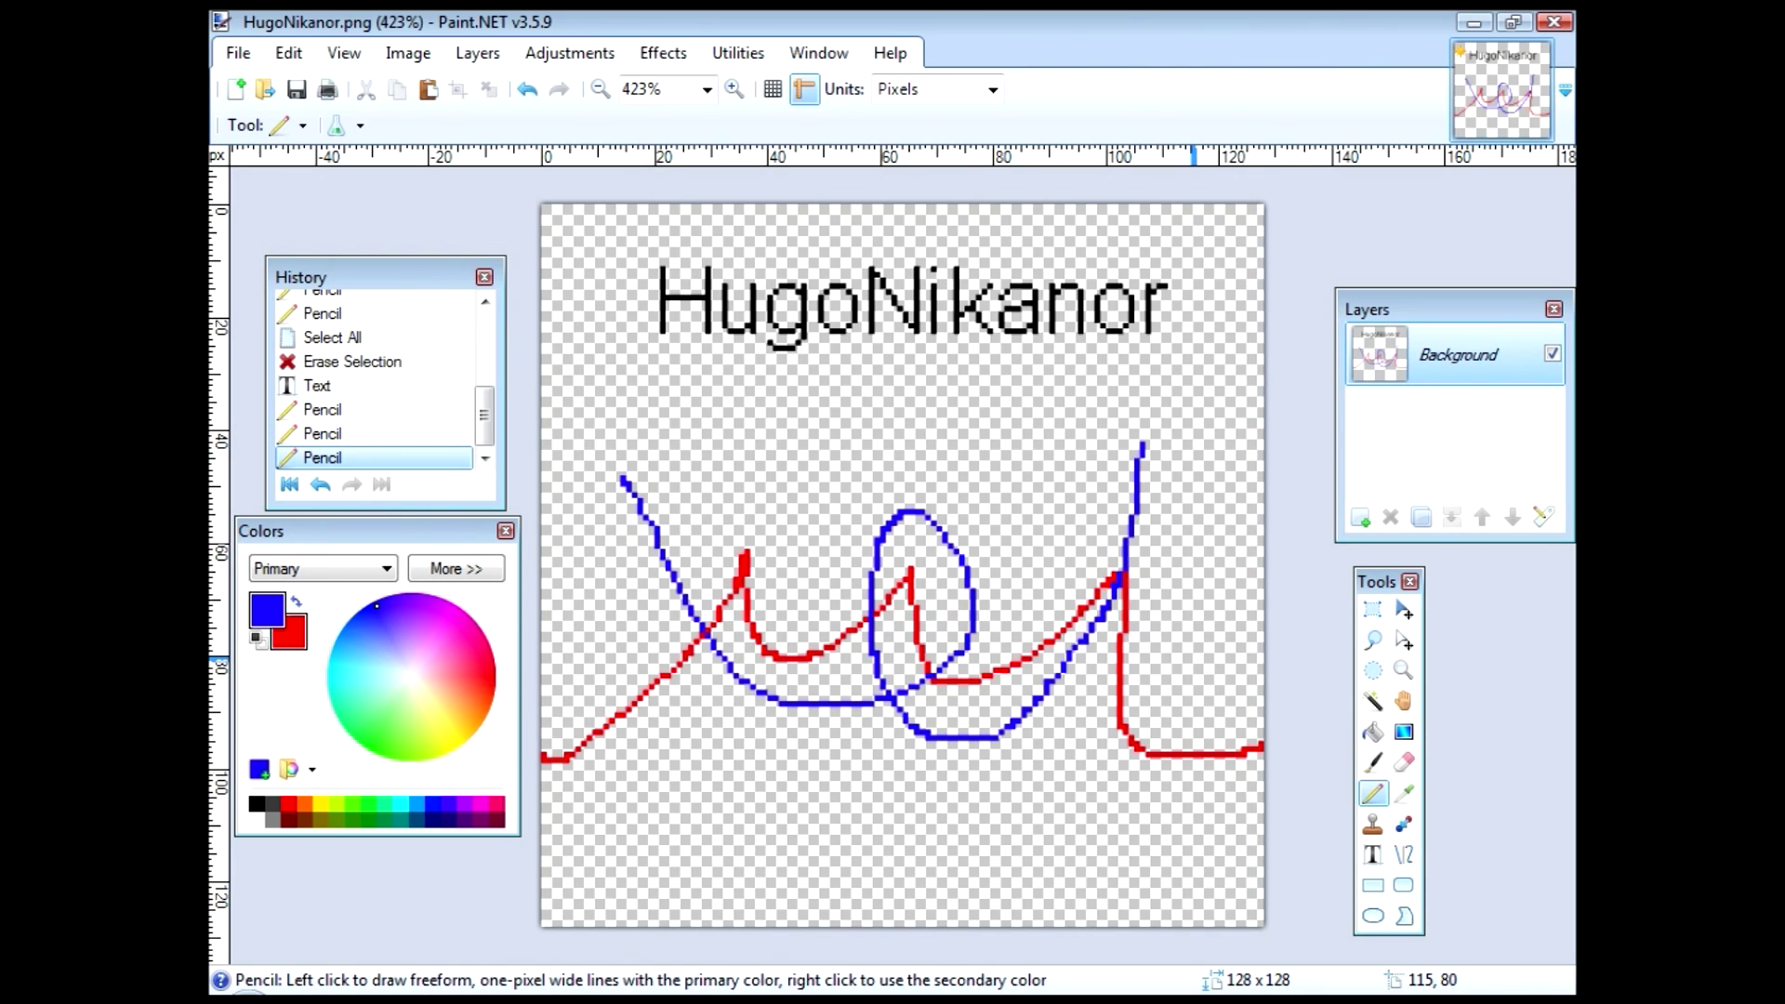
Step: Save the drawing, then save a PNG copy in the Skrivbord folder with 1 appended to the file name, using auto-detected bit depth
{"action": "key", "text": "ctrl+s"}
{"action": "left_click", "coordinate": [238, 53]}
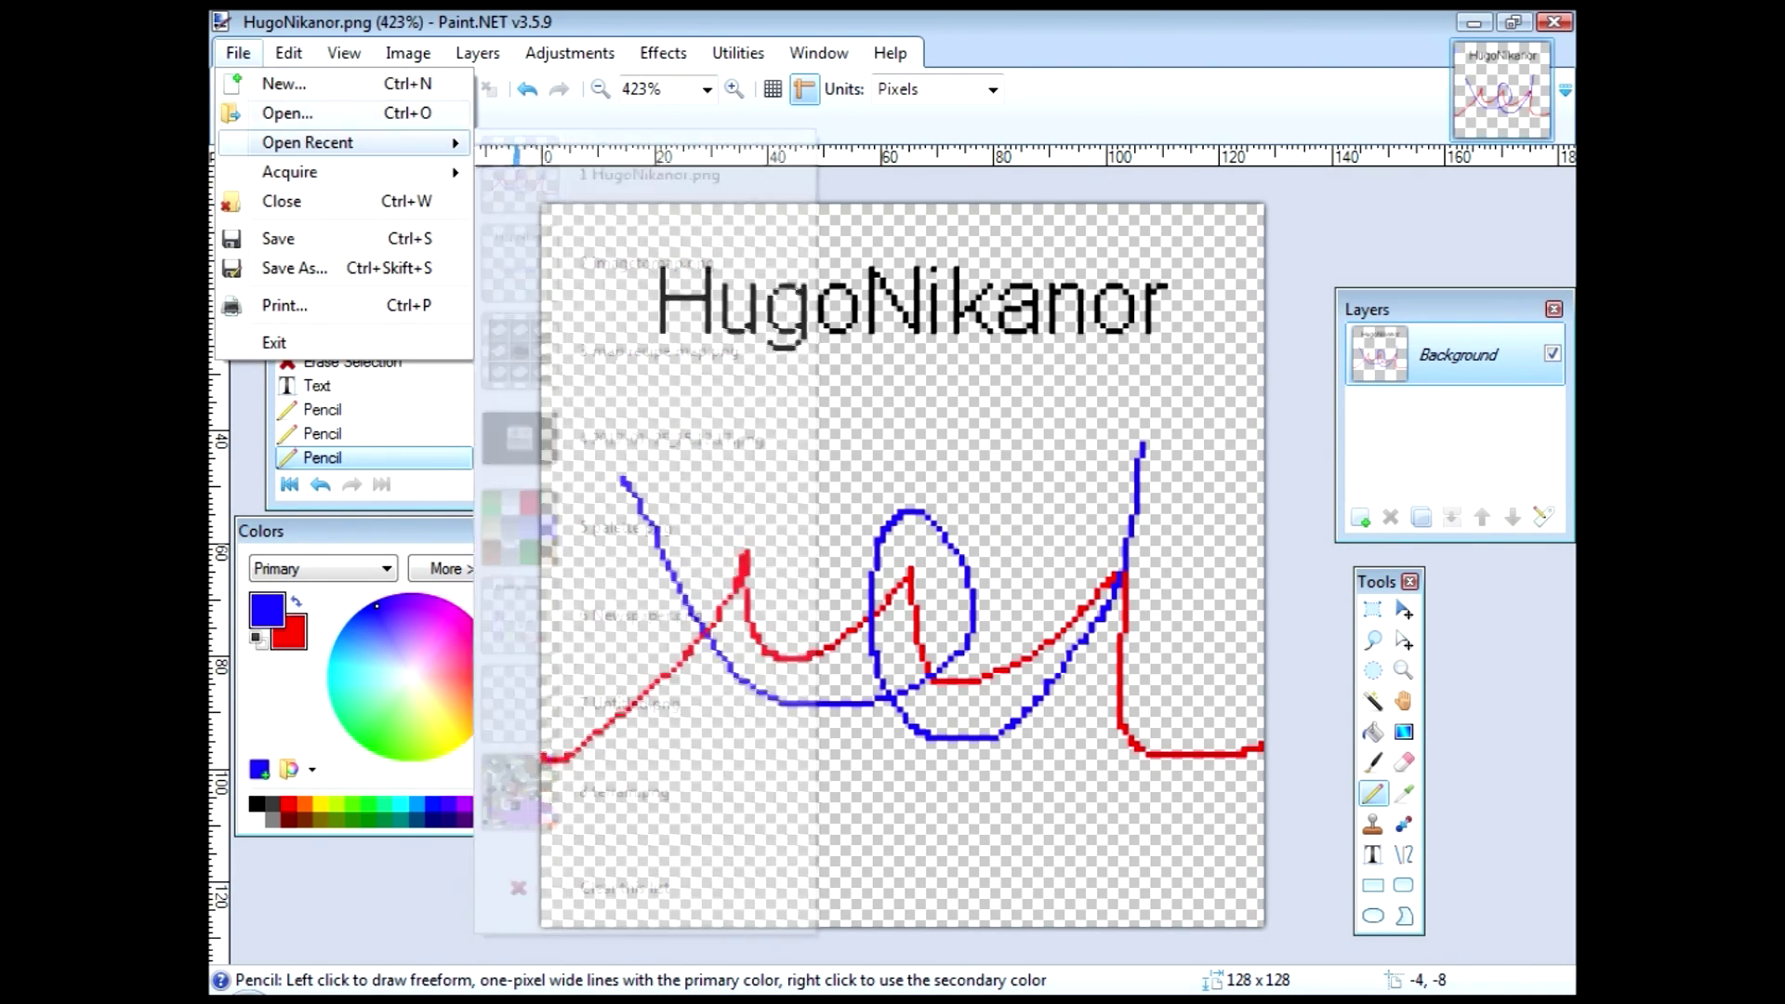
{"action": "key", "text": "Left"}
{"action": "key", "text": "Down"}
{"action": "key", "text": "Down"}
{"action": "key", "text": "Down"}
{"action": "key", "text": "Down"}
{"action": "key", "text": "Return"}
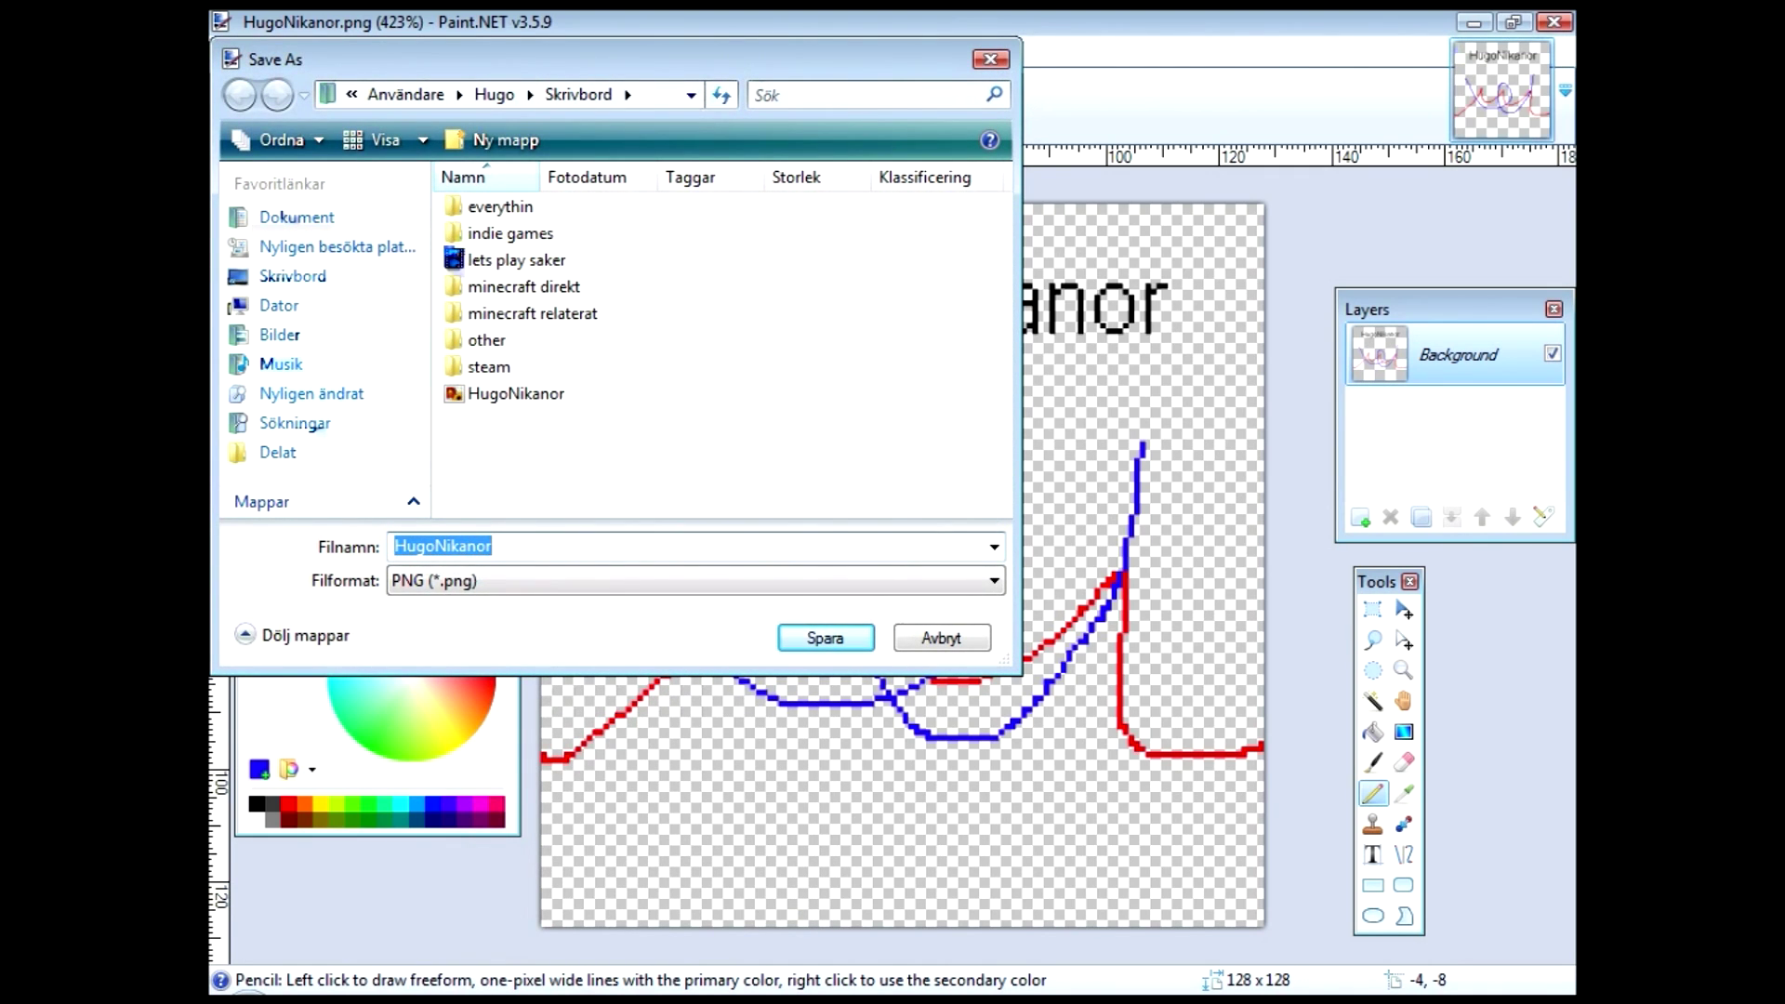
{"action": "left_click", "coordinate": [500, 545]}
{"action": "type", "text": "1"}
{"action": "key", "text": "Return"}
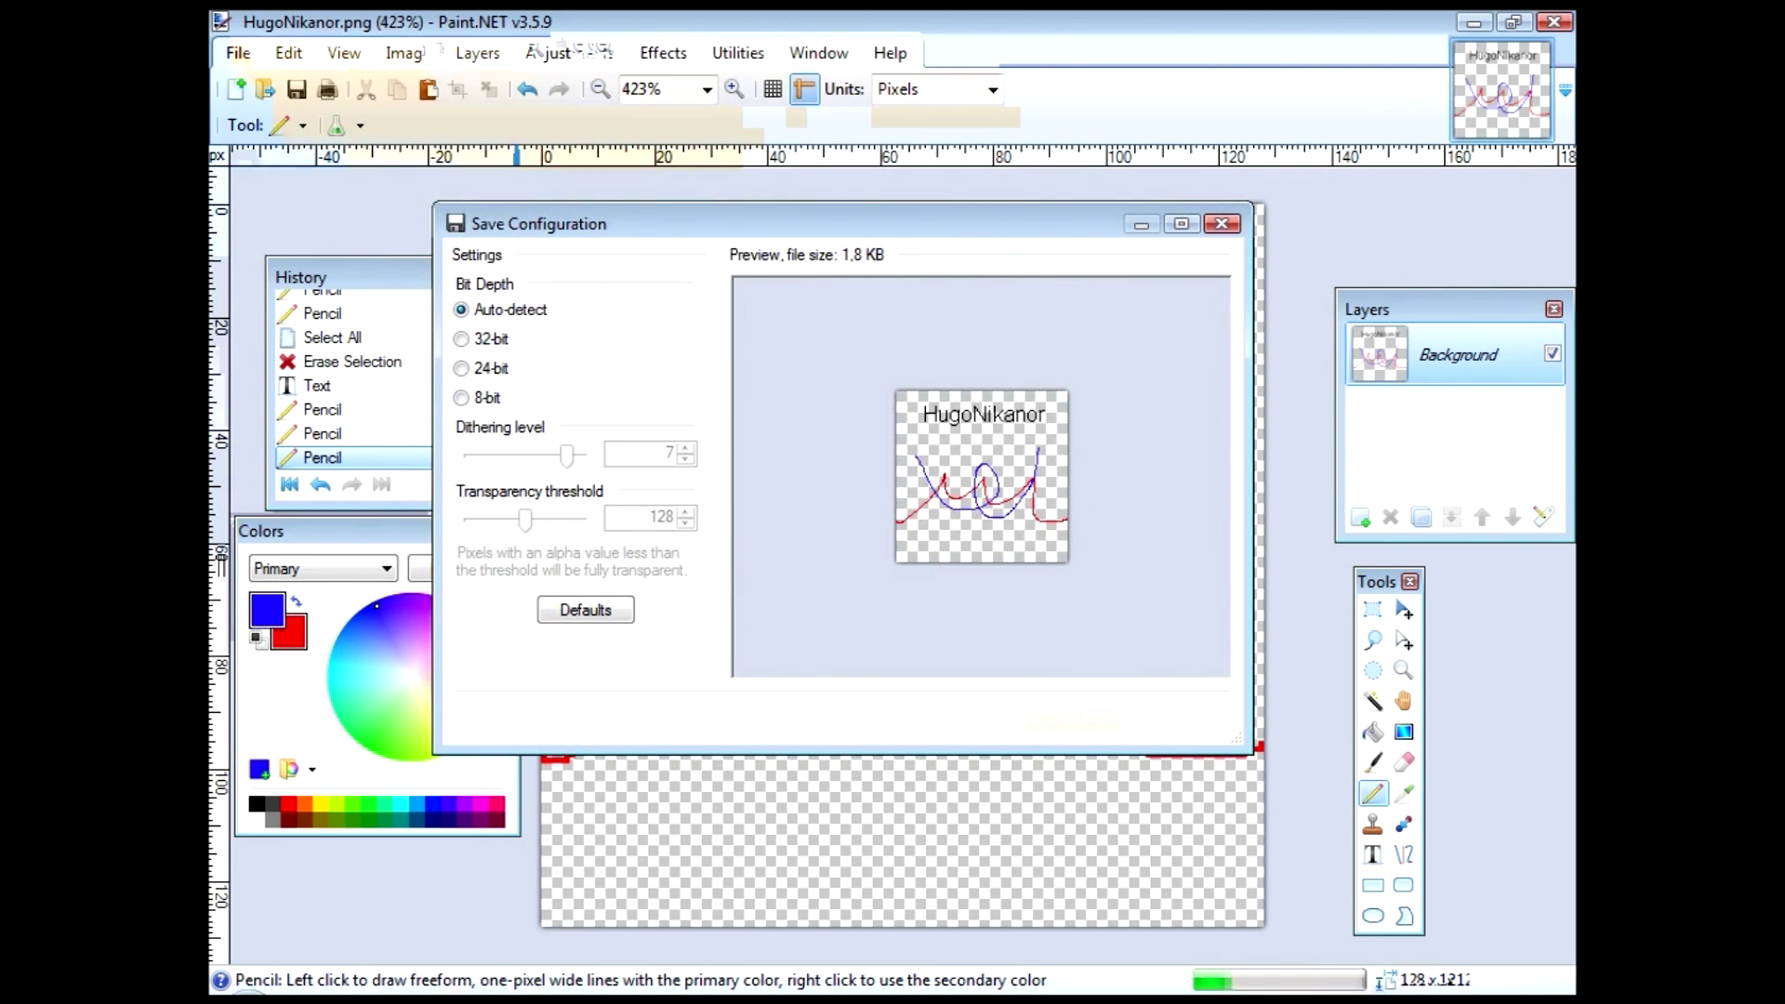
{"action": "left_click", "coordinate": [1069, 720]}
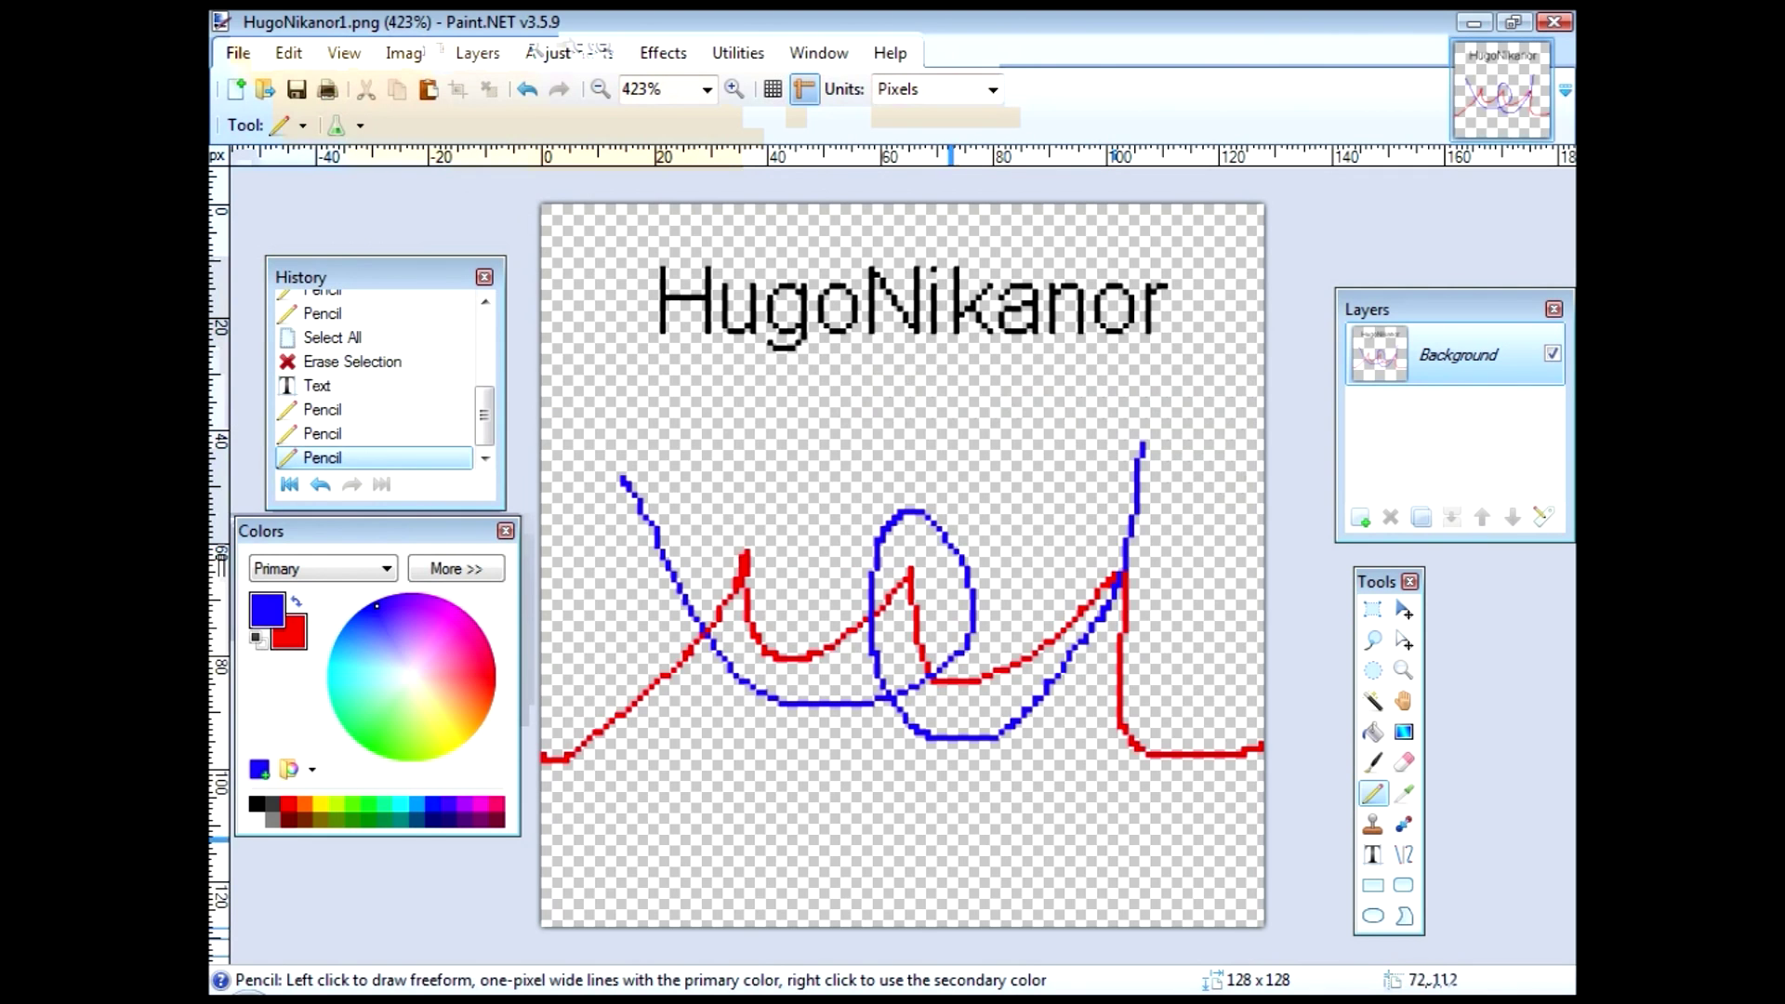
{"action": "key", "text": "alt+Tab"}
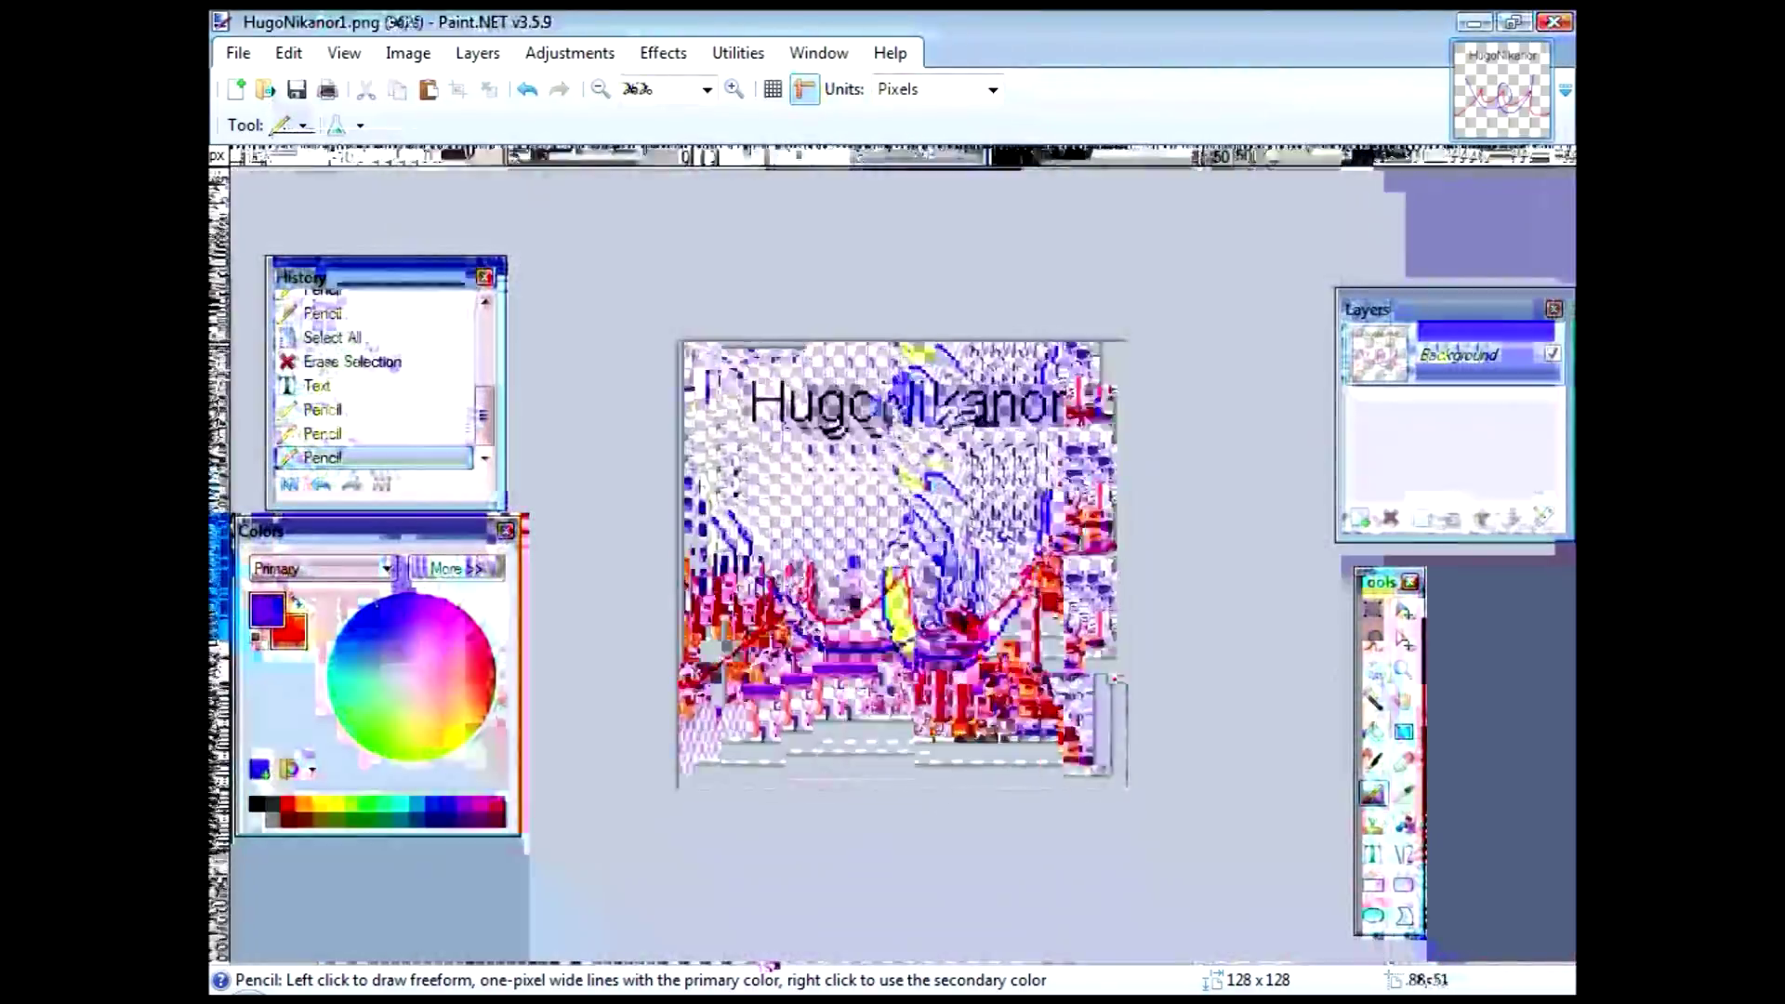
{"action": "scroll", "coordinate": [902, 564], "scroll_direction": "down", "scroll_amount": 14}
{"action": "scroll", "coordinate": [902, 565], "scroll_direction": "up", "scroll_amount": 9}
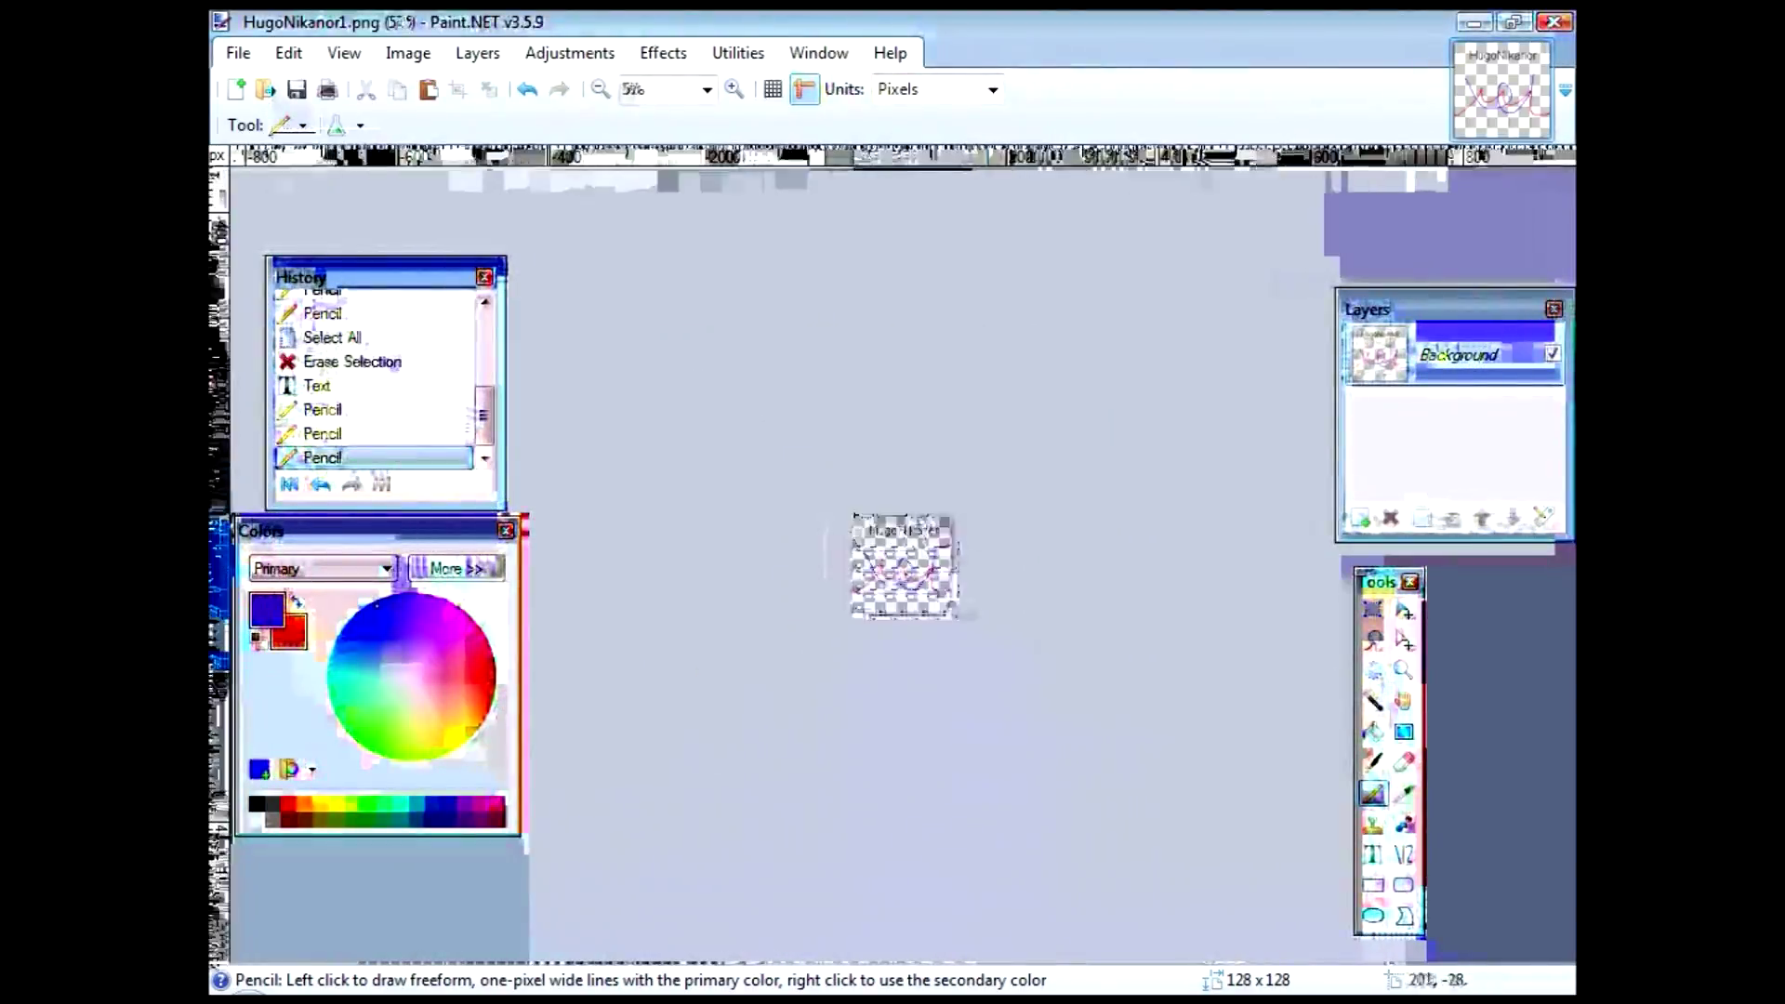
{"action": "scroll", "coordinate": [901, 565], "scroll_direction": "down", "scroll_amount": 2}
{"action": "key", "text": "ctrl+minus"}
{"action": "key", "text": "ctrl+minus"}
{"action": "key", "text": "ctrl+minus"}
{"action": "key", "text": "ctrl+minus"}
{"action": "key", "text": "ctrl+minus"}
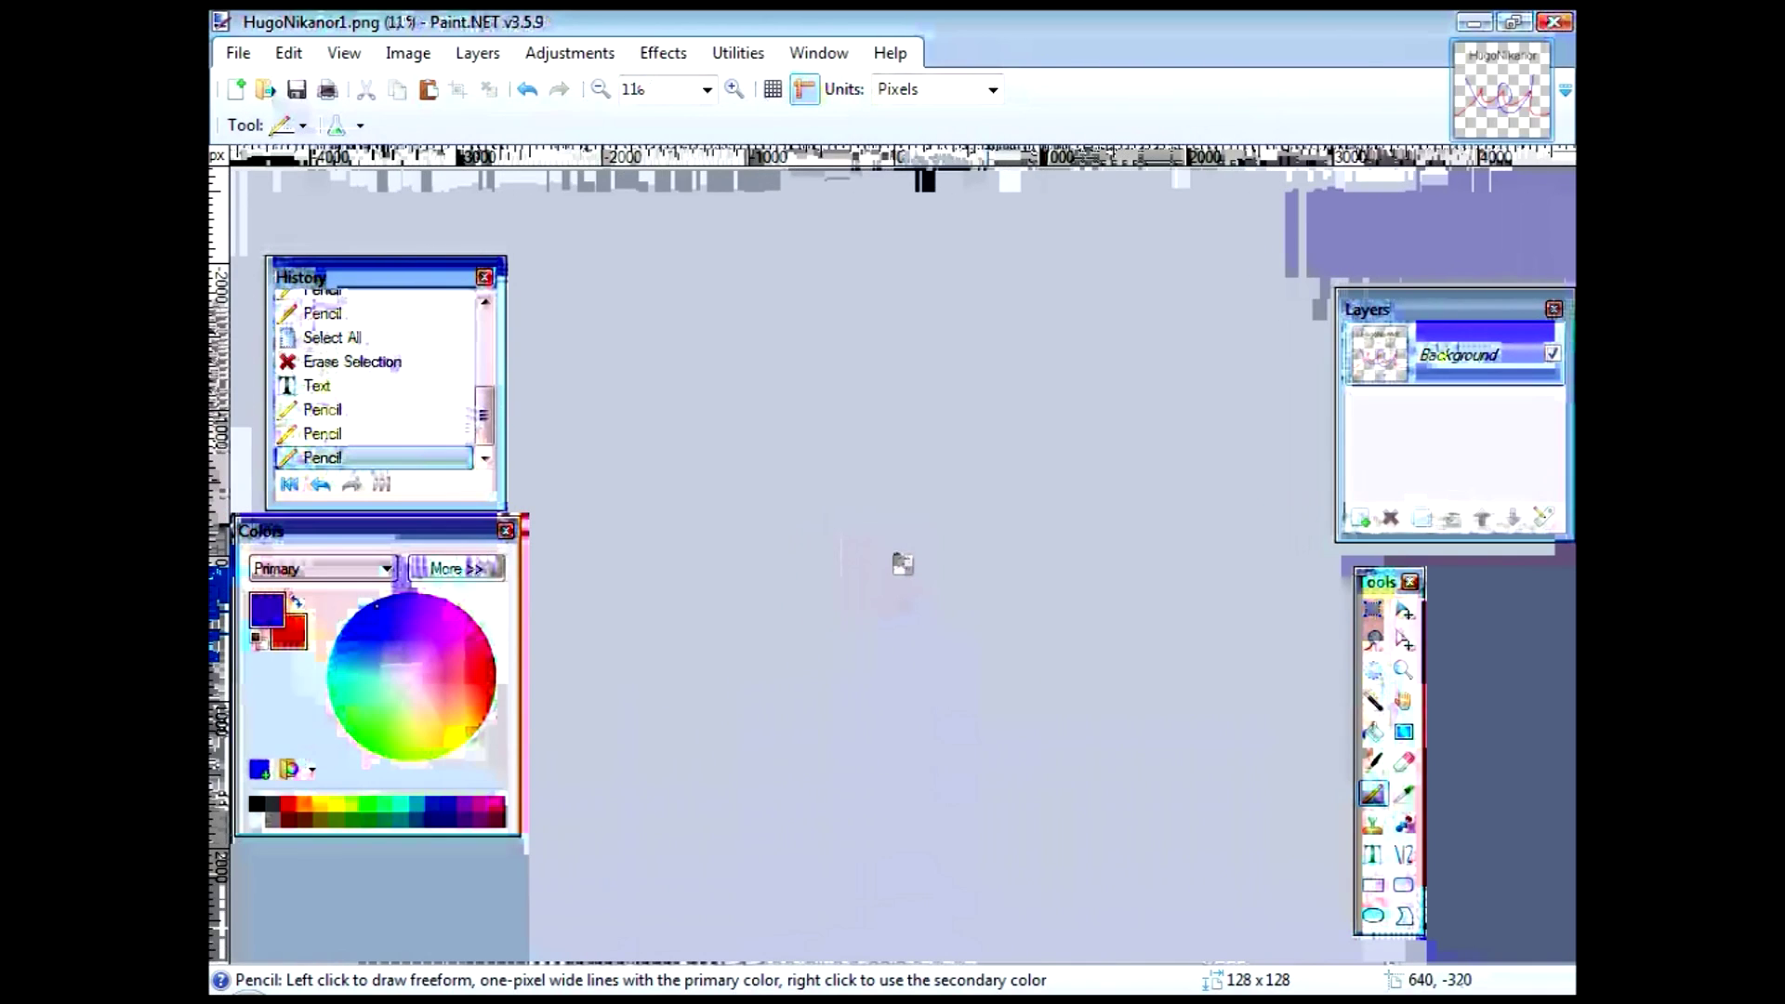
{"action": "key", "text": "ctrl+plus"}
{"action": "key", "text": "ctrl+plus"}
{"action": "key", "text": "ctrl+plus"}
{"action": "key", "text": "ctrl+plus"}
{"action": "key", "text": "ctrl+plus"}
{"action": "key", "text": "ctrl+plus"}
{"action": "key", "text": "ctrl+plus"}
{"action": "key", "text": "ctrl+plus"}
{"action": "key", "text": "ctrl+plus"}
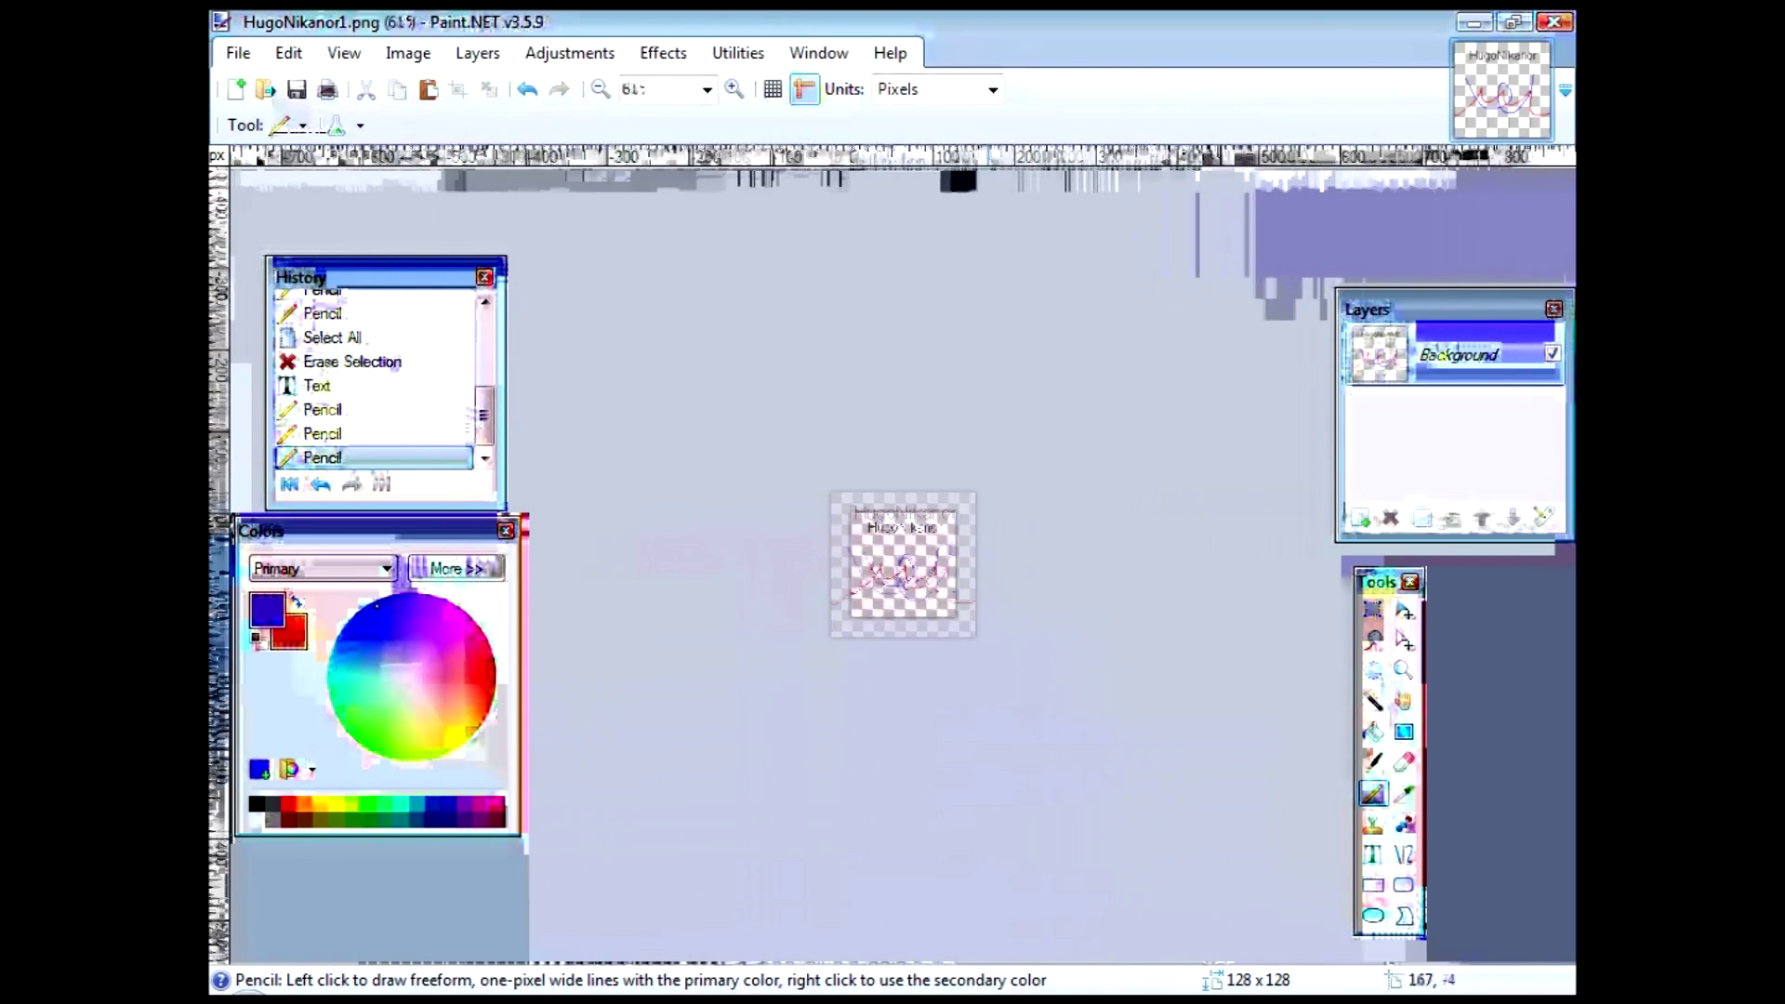
Step: Switch to ImageToMap and open the PNG copy whose name ends in 1 from the Skrivbord folder
{"action": "key", "text": "alt+Tab"}
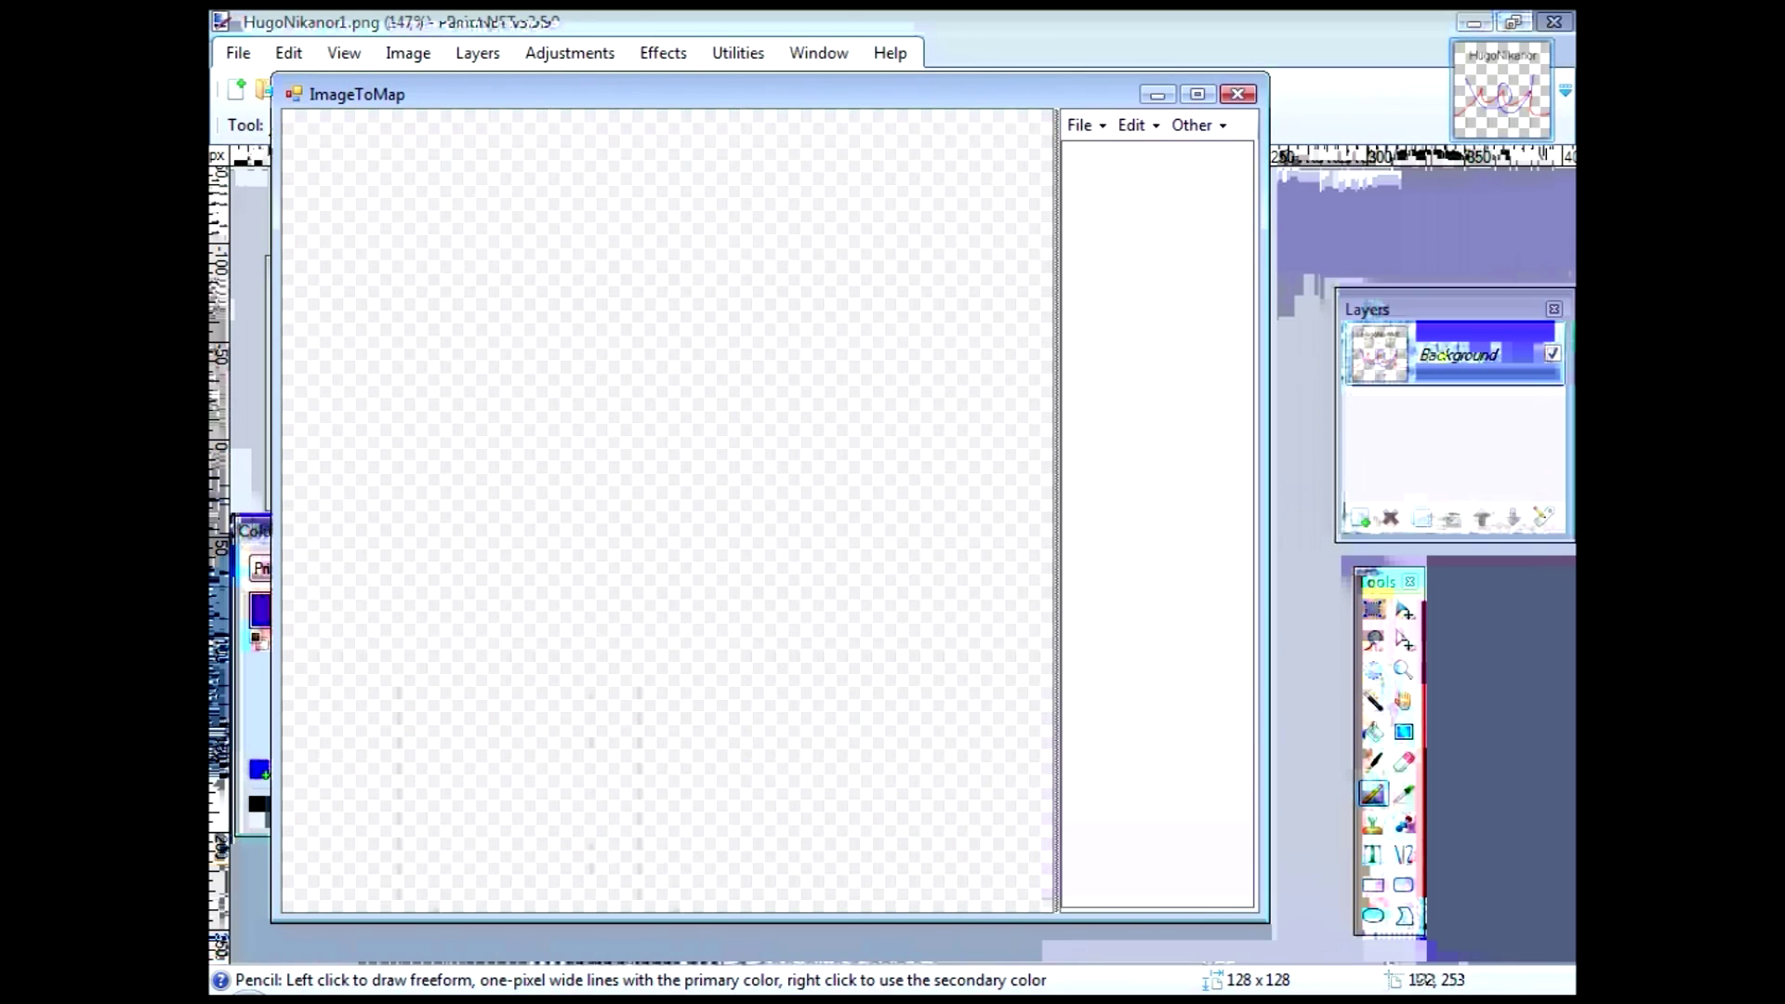
{"action": "left_click", "coordinate": [1084, 124]}
{"action": "left_click", "coordinate": [1128, 213]}
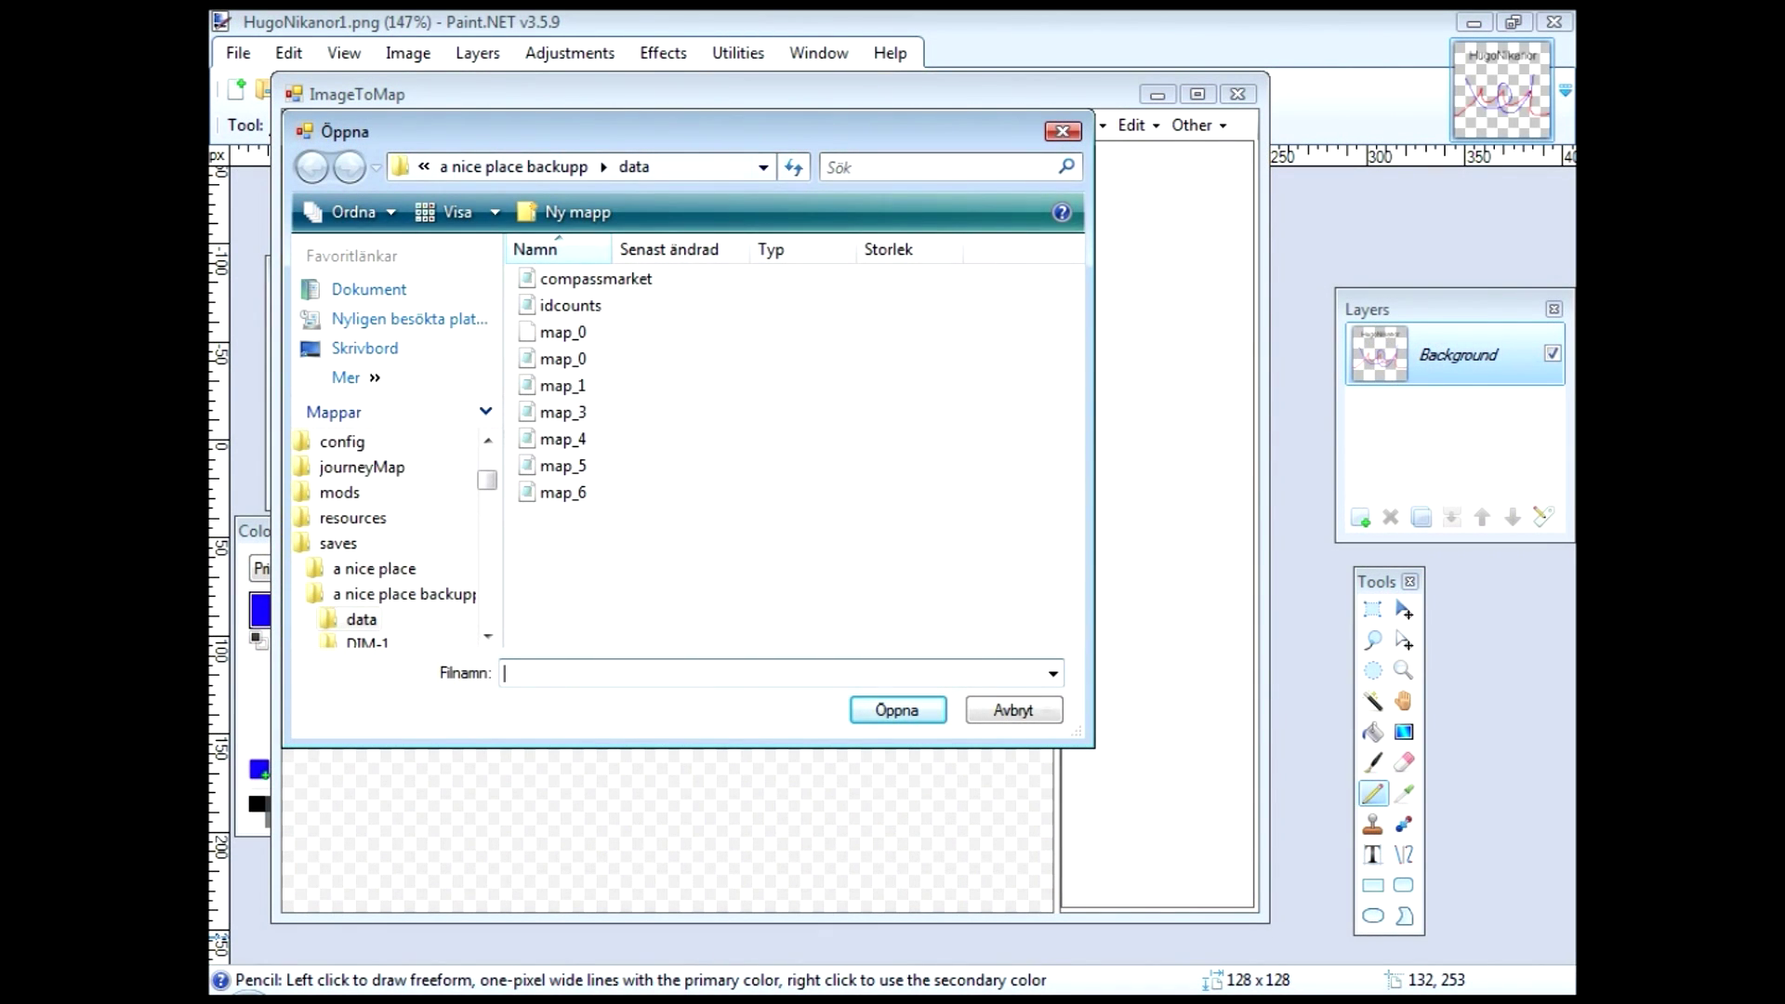
{"action": "left_click", "coordinate": [706, 166]}
{"action": "left_click", "coordinate": [563, 385]}
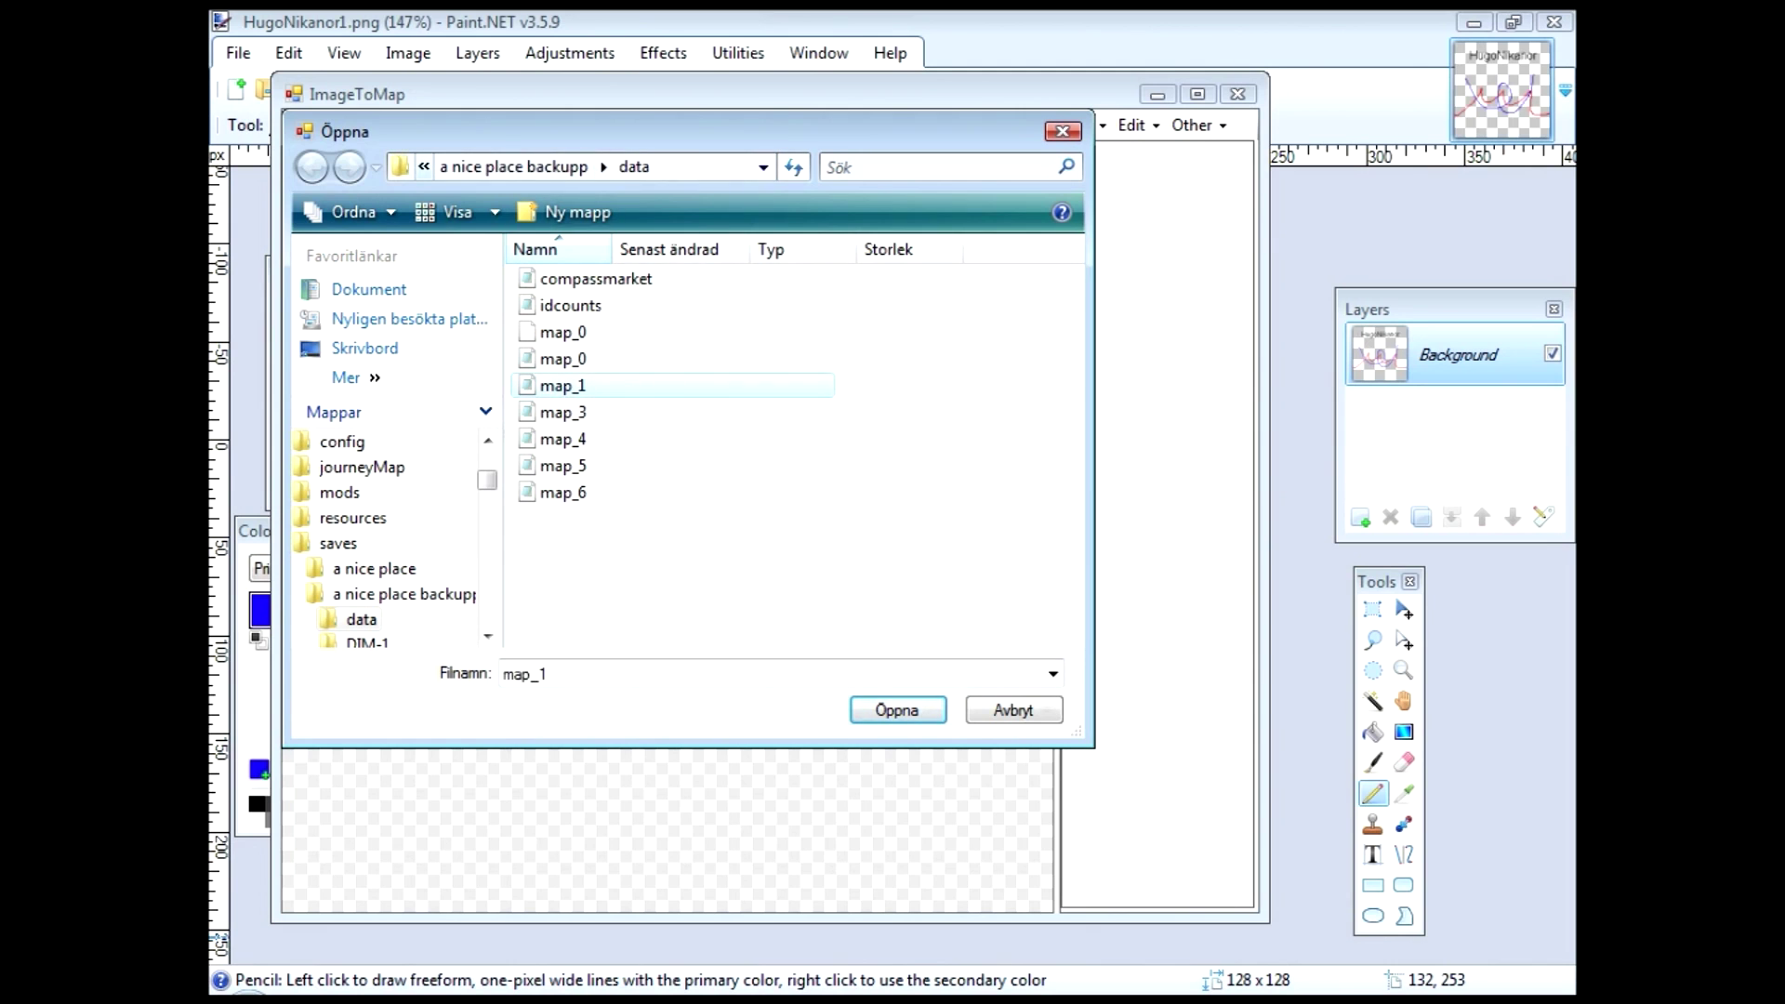
{"action": "left_click", "coordinate": [603, 167]}
{"action": "left_click", "coordinate": [424, 167]}
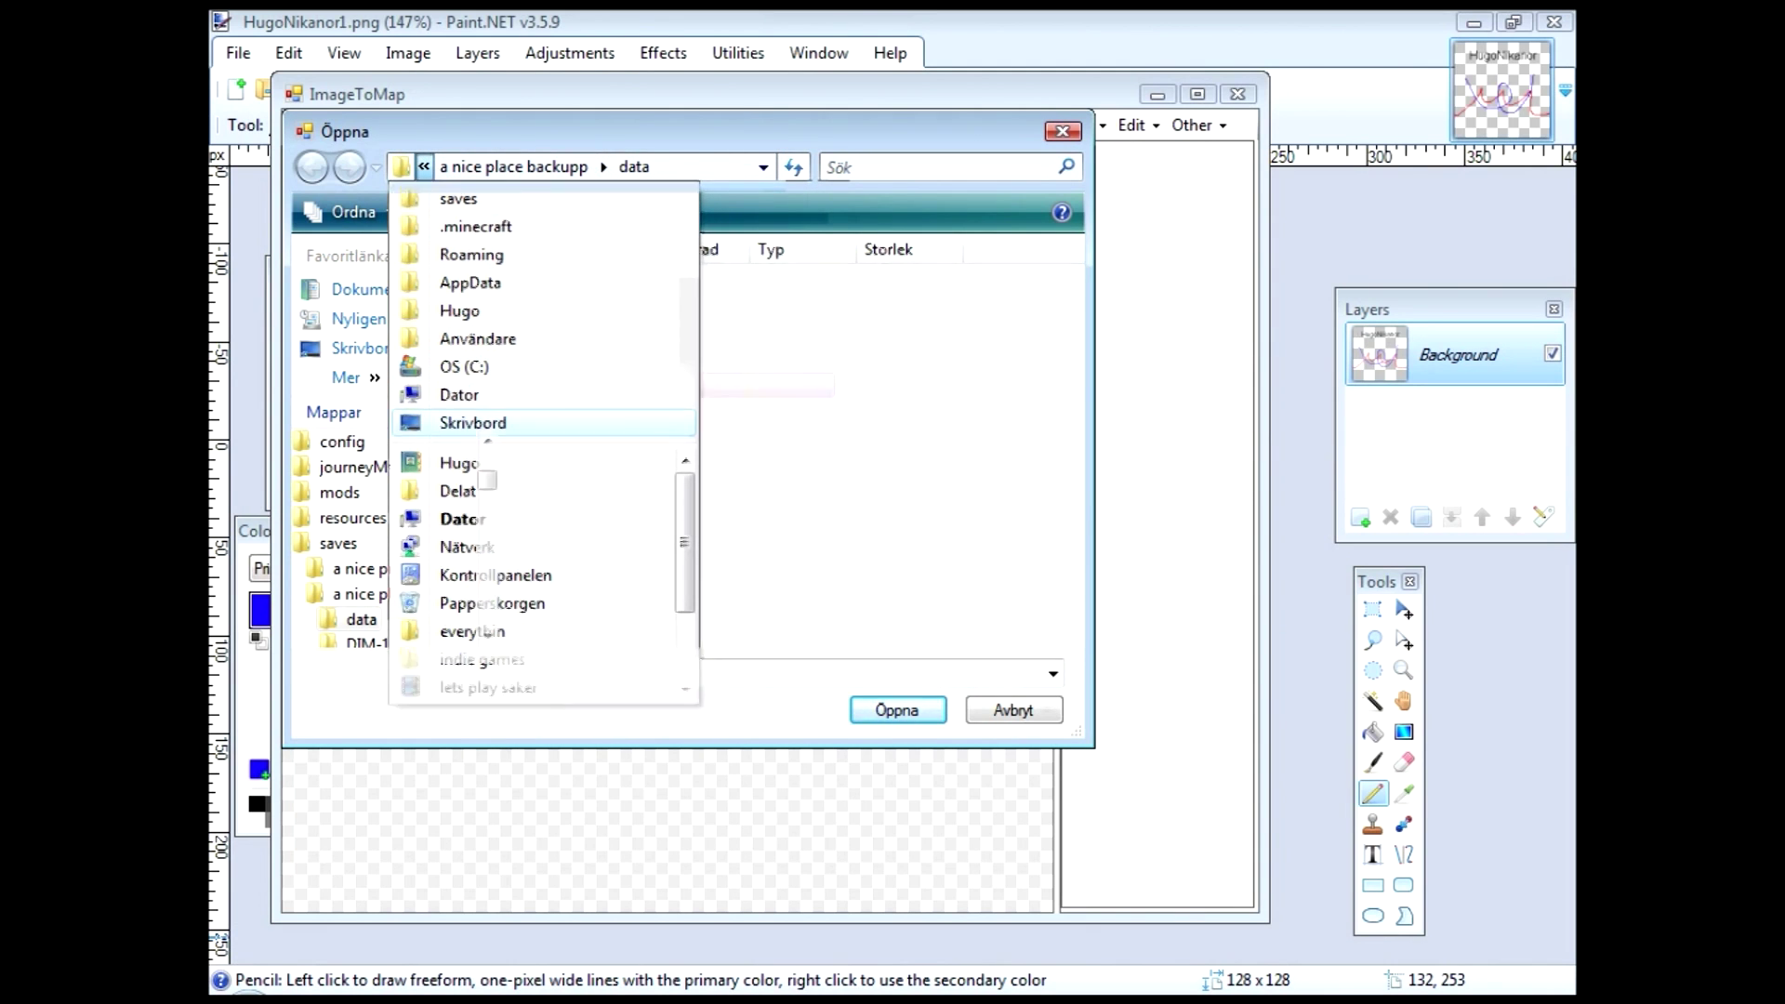
{"action": "left_click", "coordinate": [473, 422]}
{"action": "scroll", "coordinate": [786, 447], "scroll_direction": "down", "scroll_amount": 5}
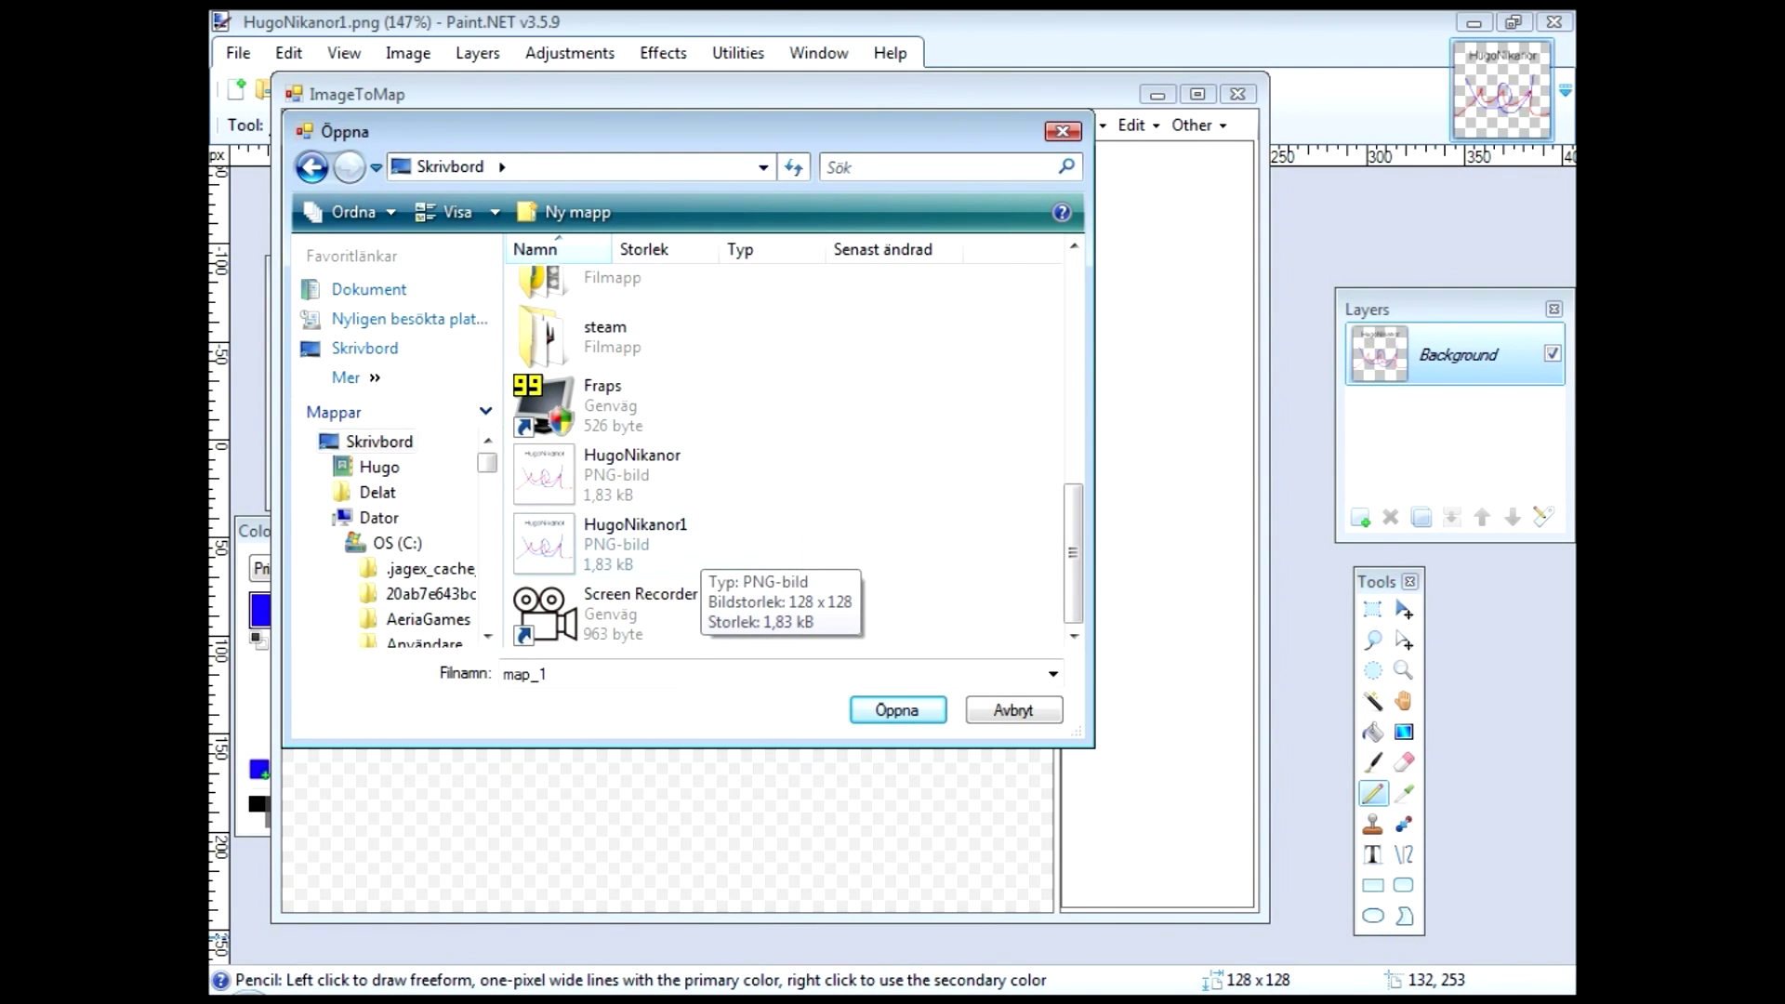
{"action": "double_click", "coordinate": [699, 548]}
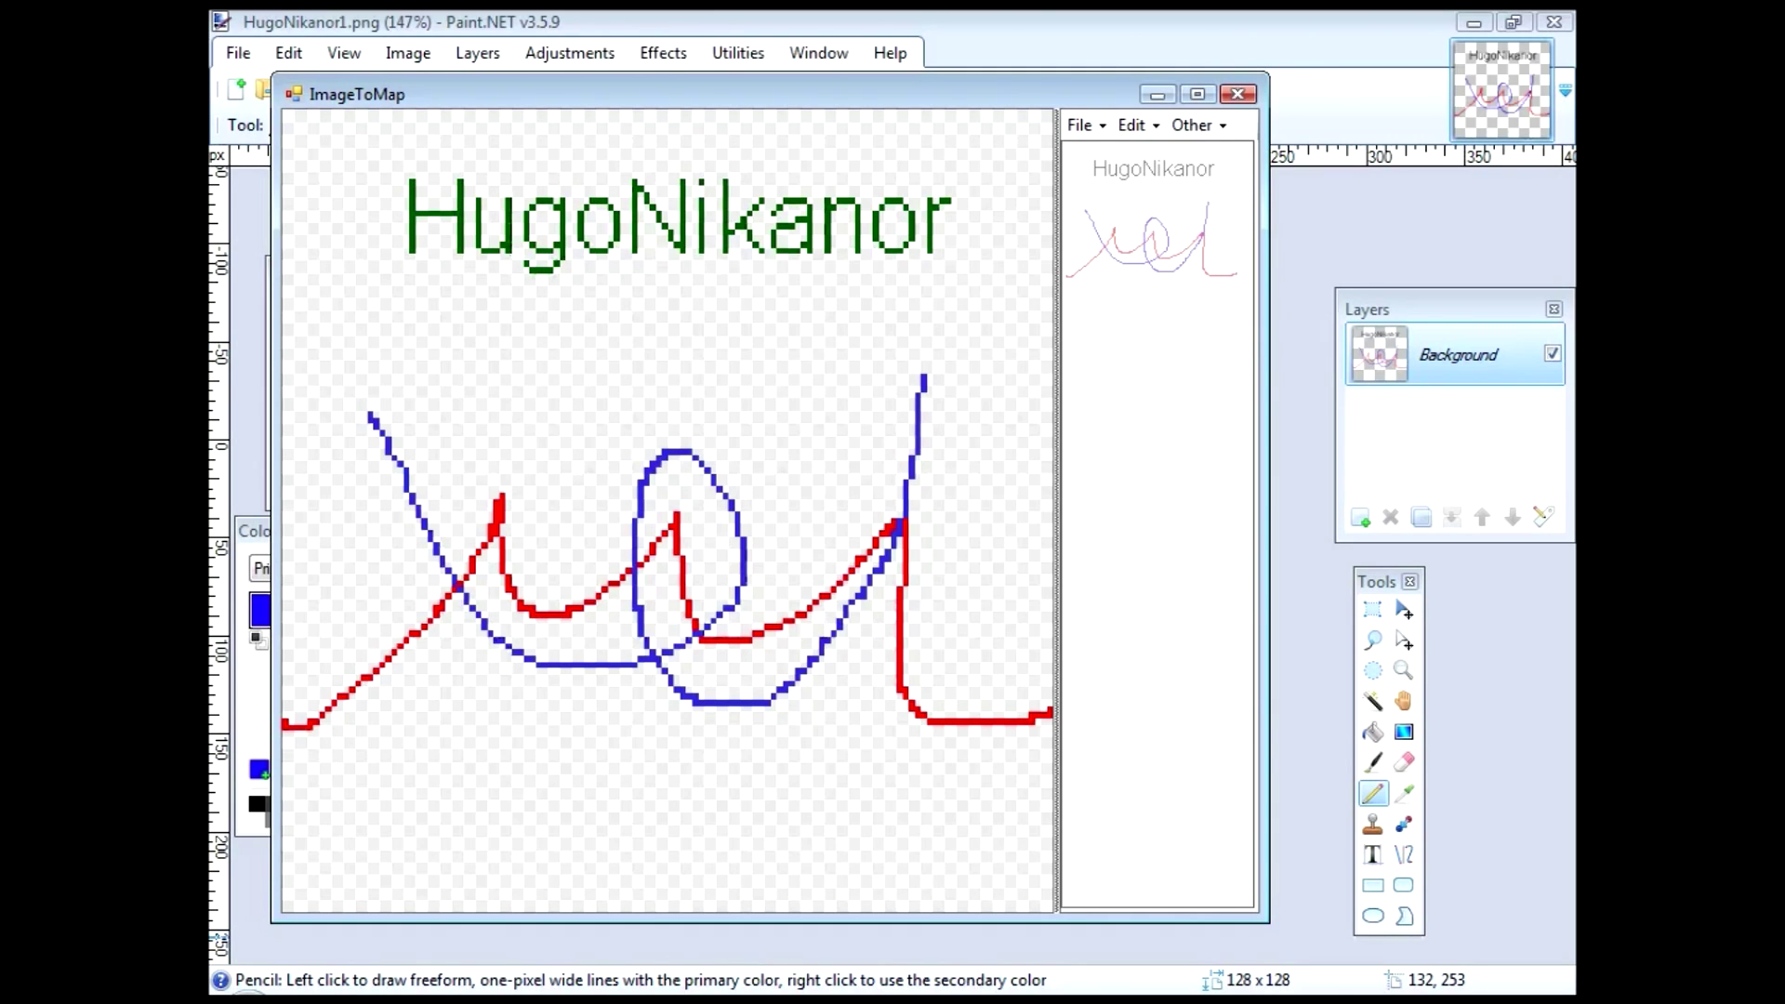
Step: Bring up the save and export options for the converted image
{"action": "left_click", "coordinate": [1081, 124]}
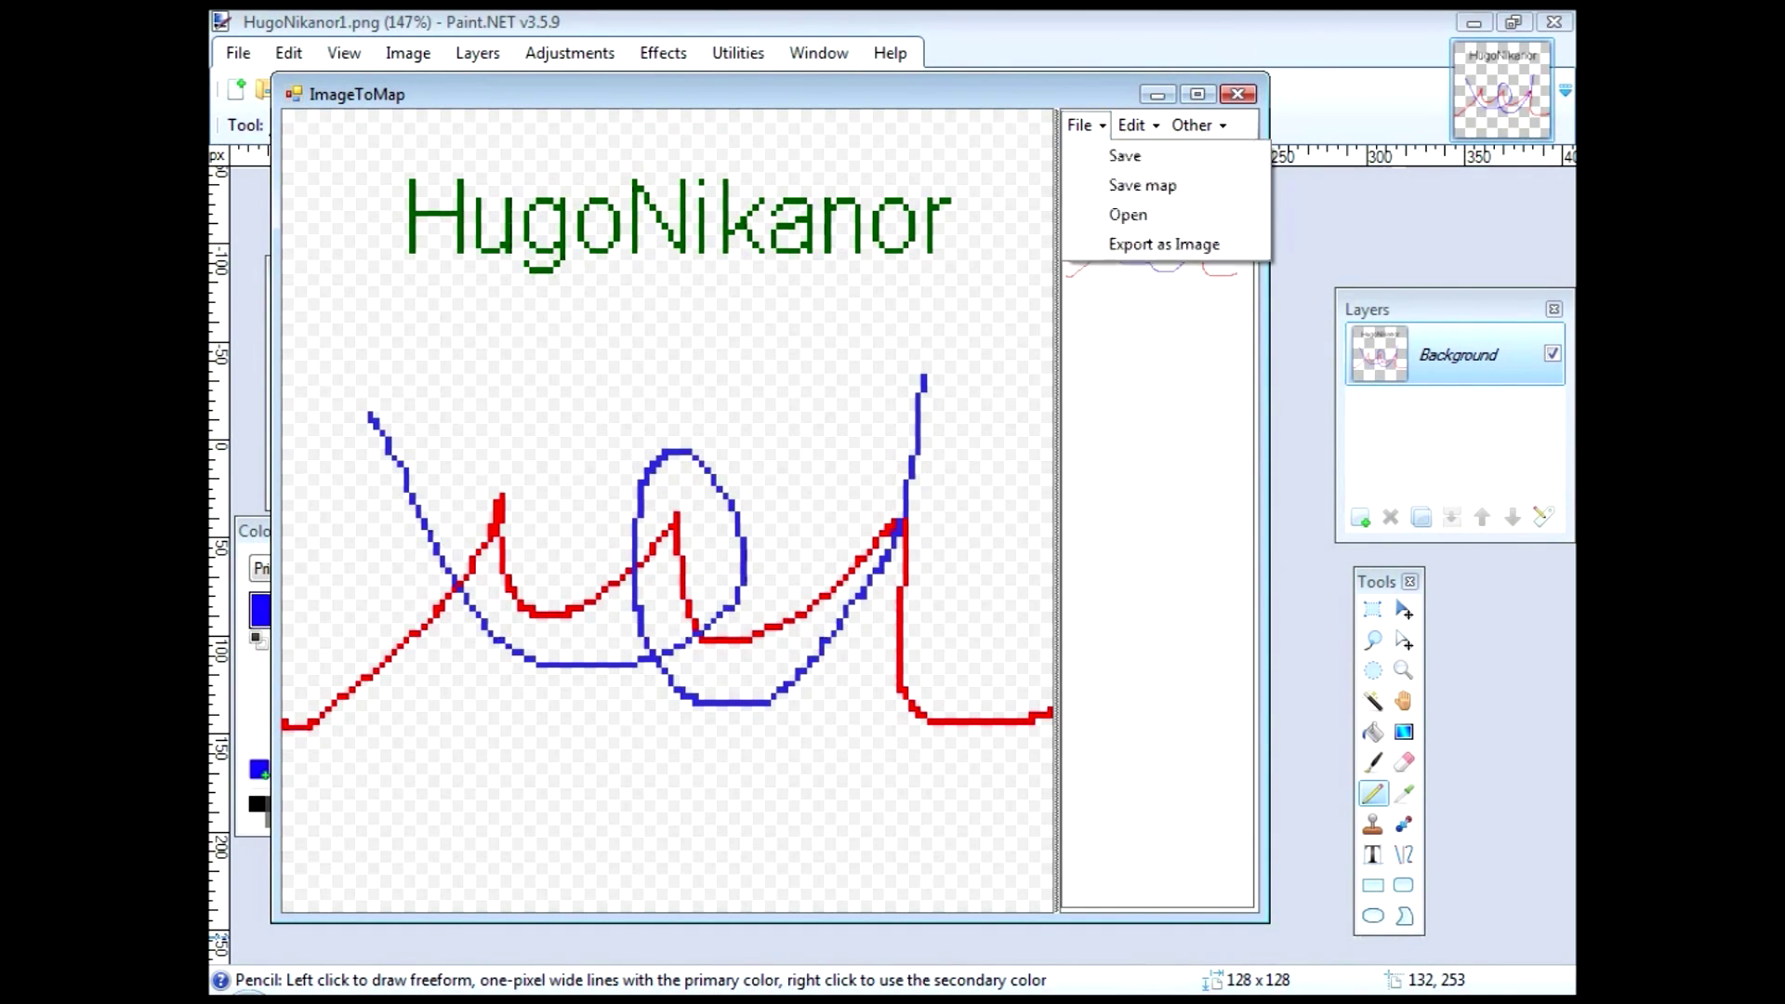